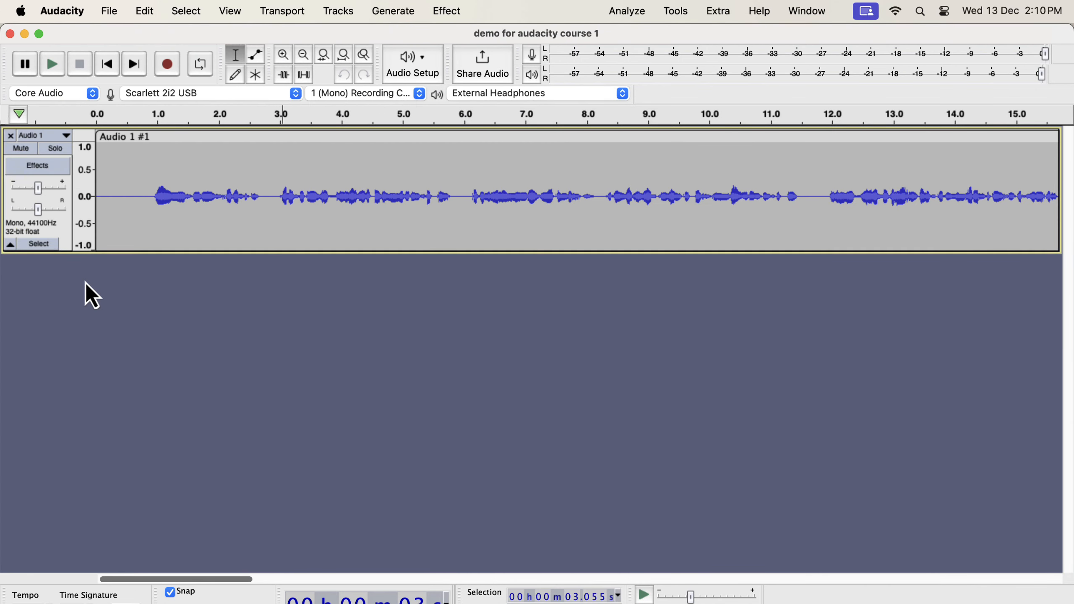
# Select the whole Audio 1 track and duplicate it.
pyautogui.doubleClick(173, 197)
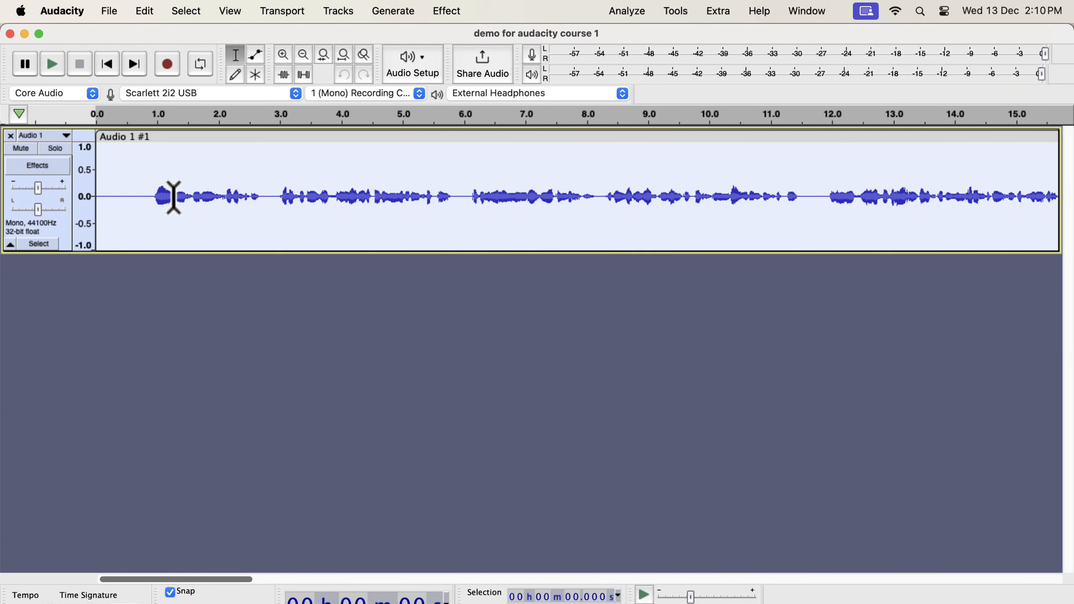
pyautogui.click(146, 11)
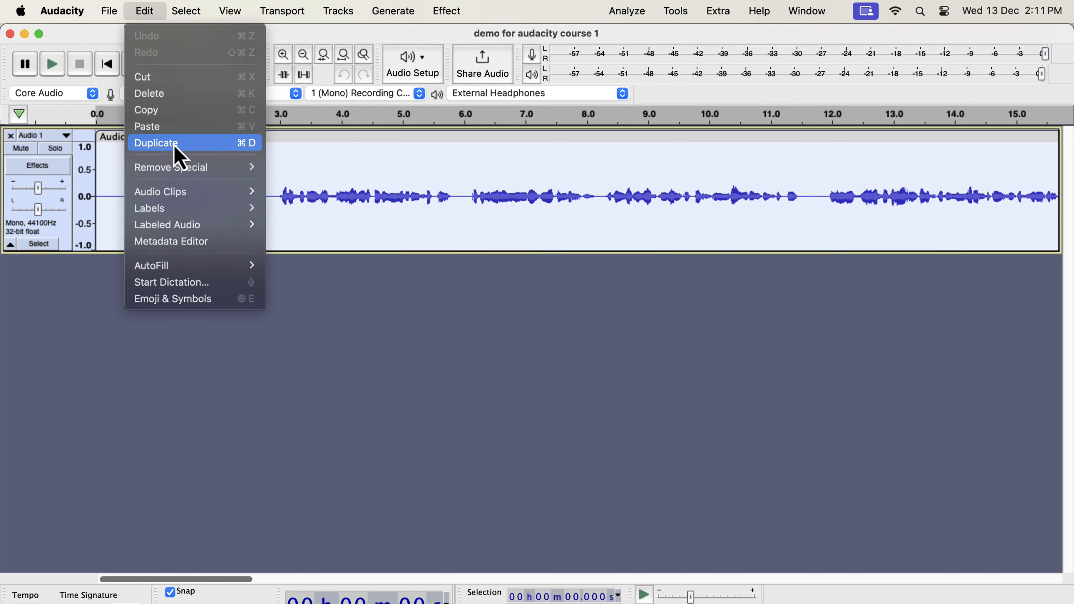
pyautogui.click(228, 146)
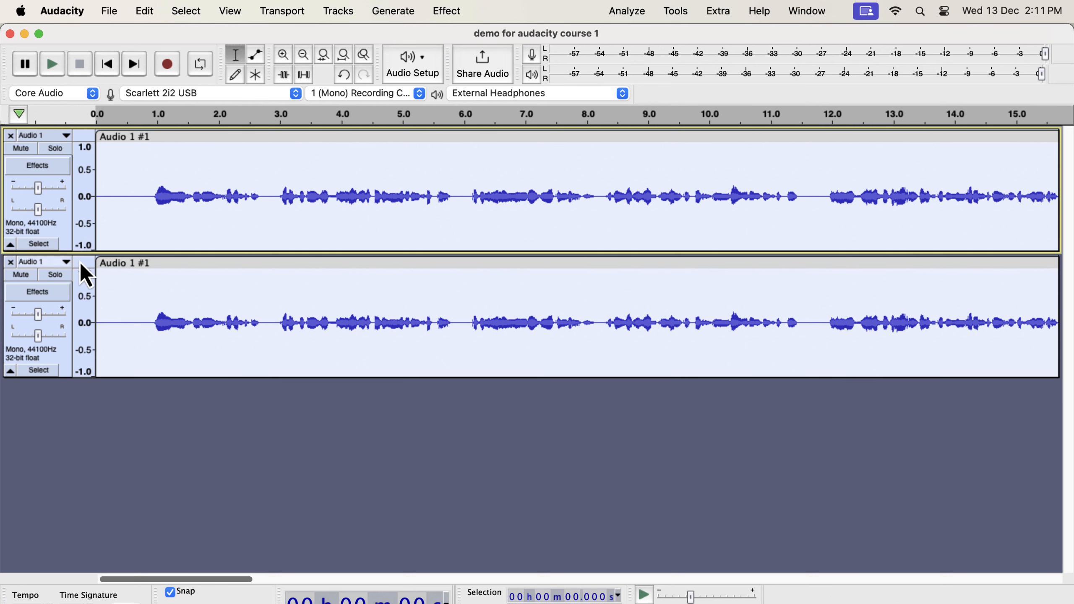
# Solo the duplicated track, select only that track, and apply the Clear Vocal Improve Macro to it.
pyautogui.click(55, 274)
pyautogui.click(159, 296)
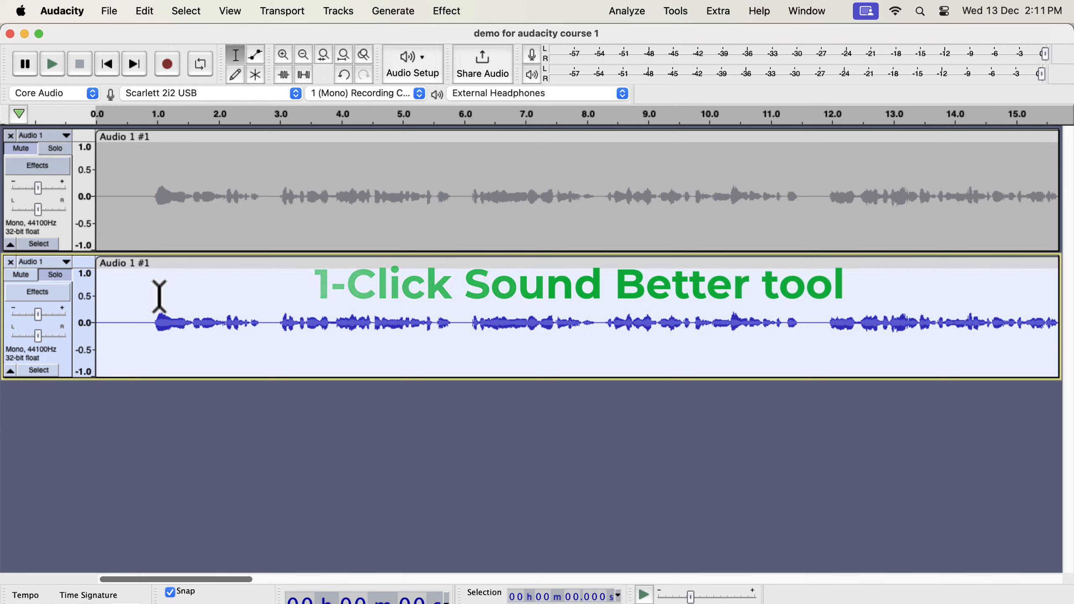
pyautogui.click(684, 10)
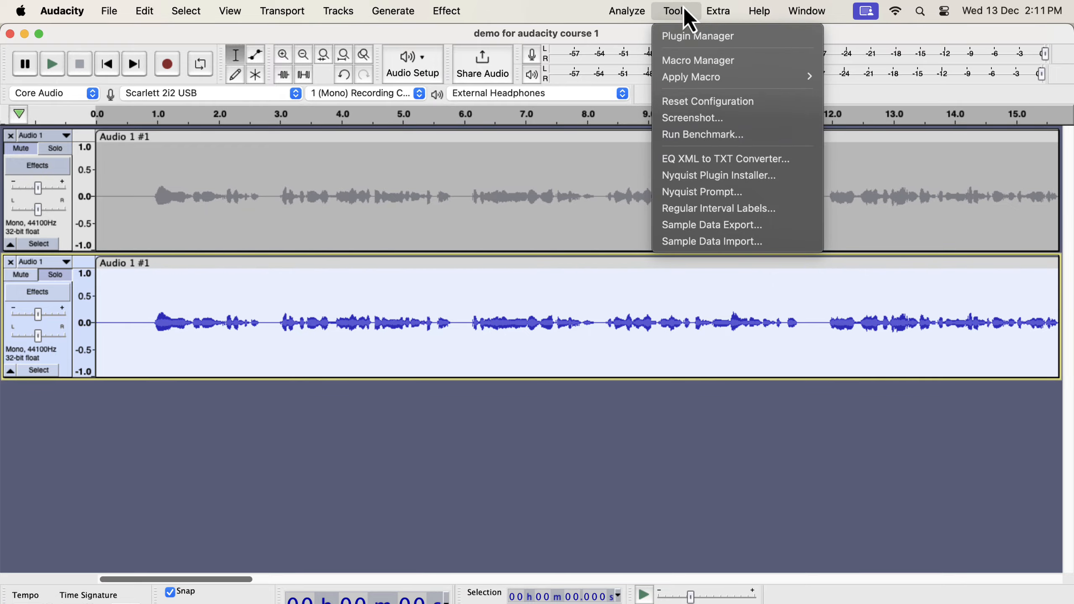
pyautogui.moveTo(685, 80)
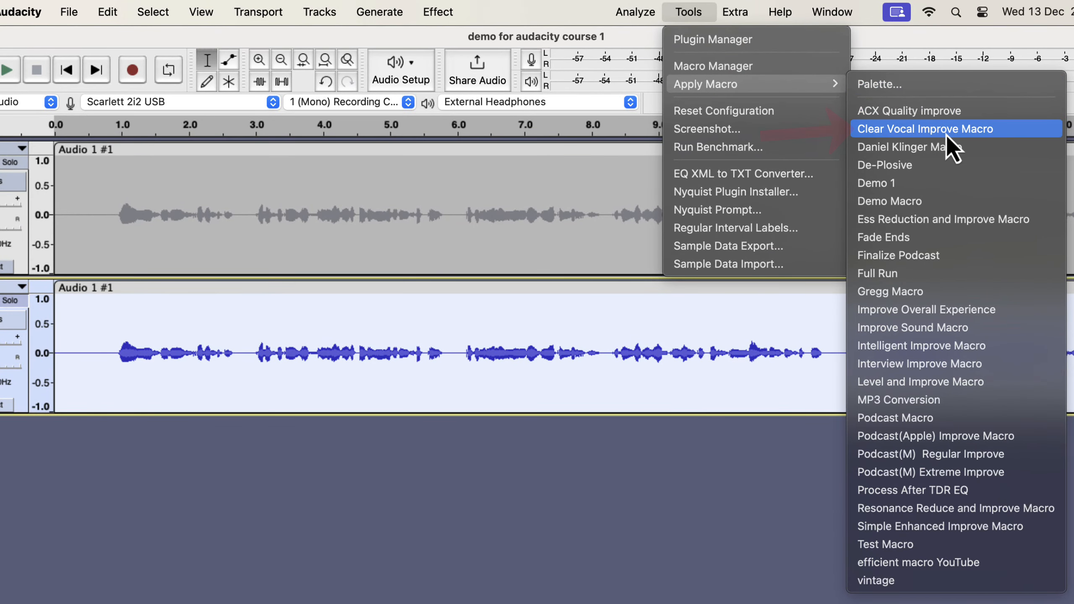
pyautogui.click(1019, 135)
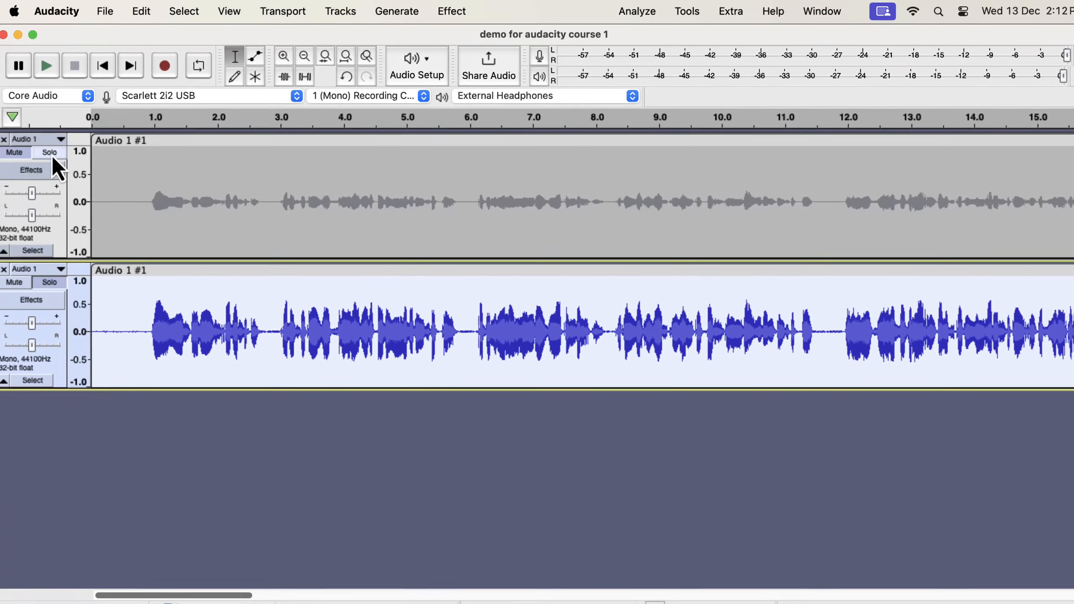
# Solo the original track and play its opening seconds from near the start, then stop playback.
pyautogui.click(10, 162)
pyautogui.click(103, 164)
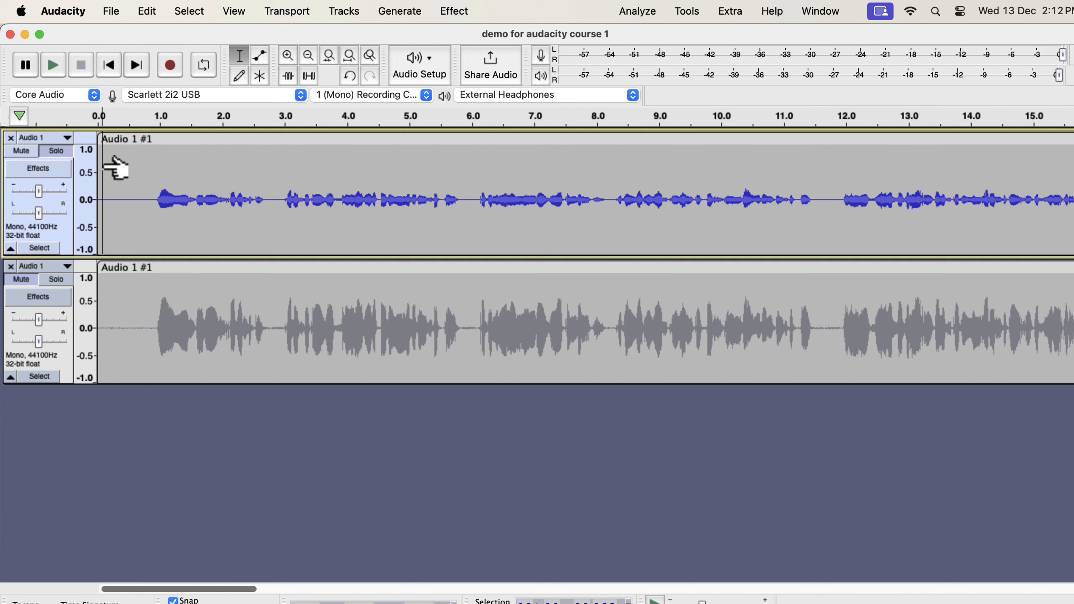
pyautogui.press('space')
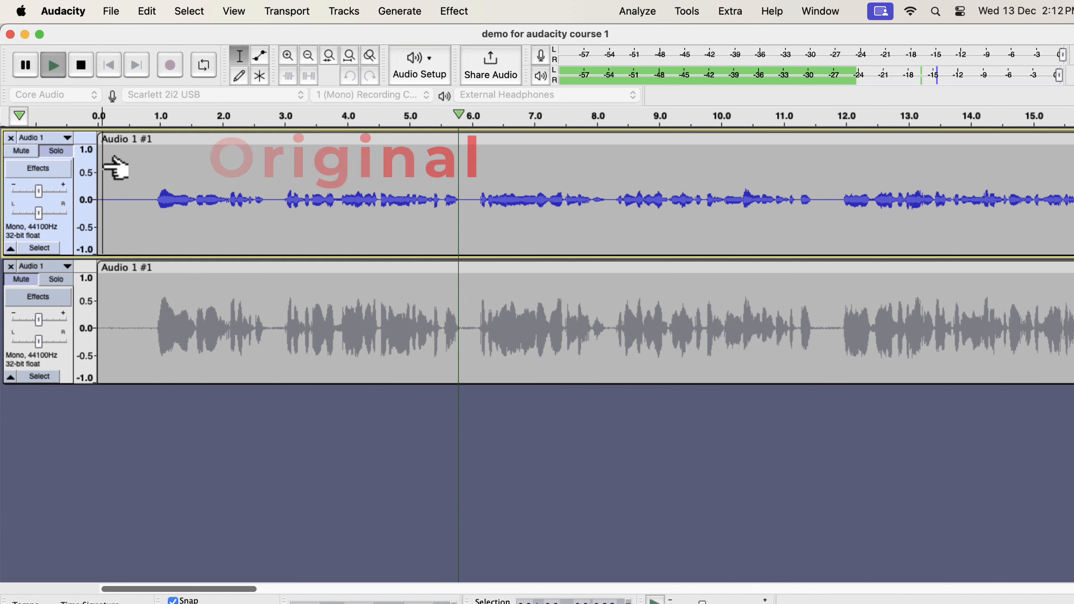
pyautogui.press('space')
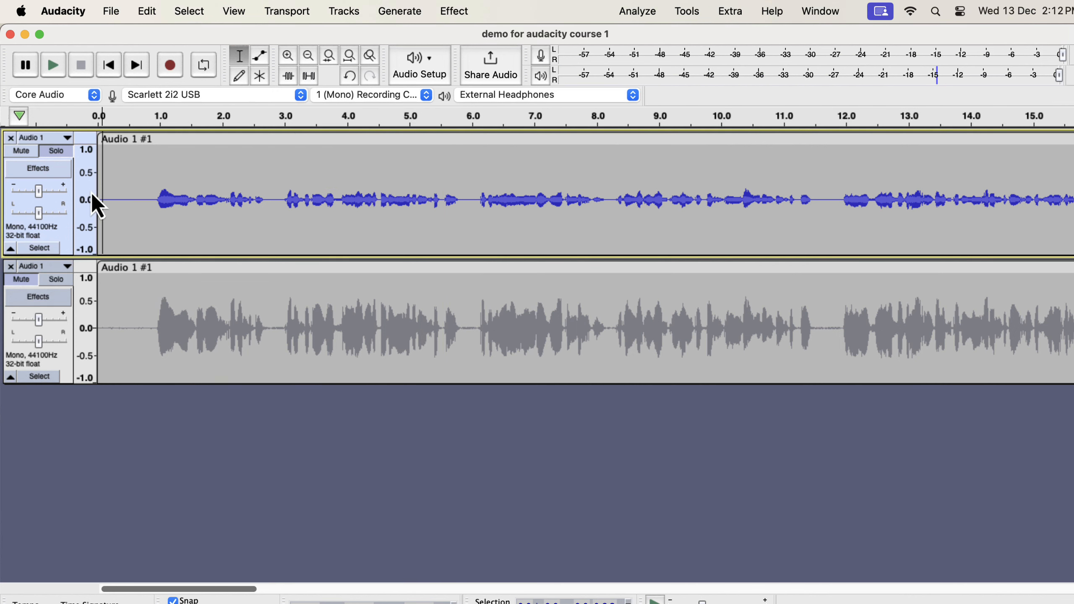
# Play the macro-processed duplicate, switching solo between it and the original track several times to compare their sound, and stop playback.
pyautogui.click(65, 280)
pyautogui.press('space')
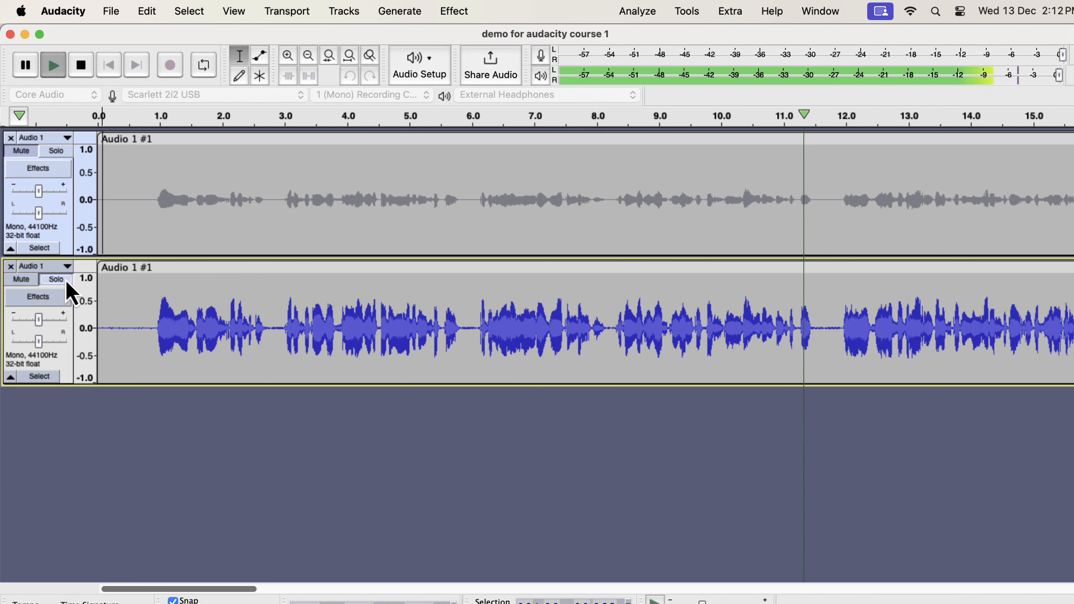
pyautogui.click(66, 280)
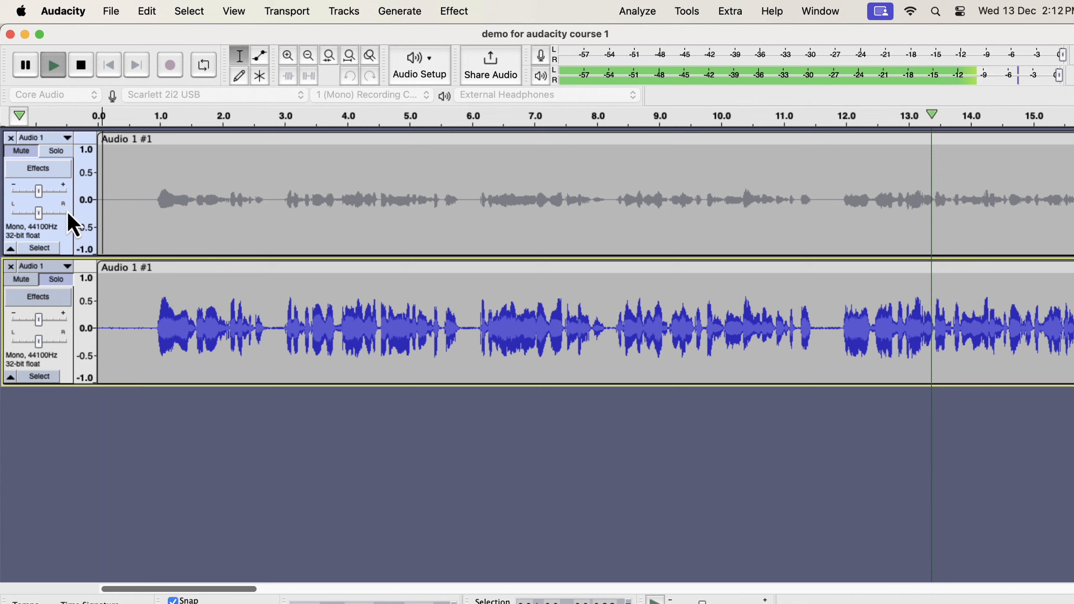
pyautogui.click(59, 153)
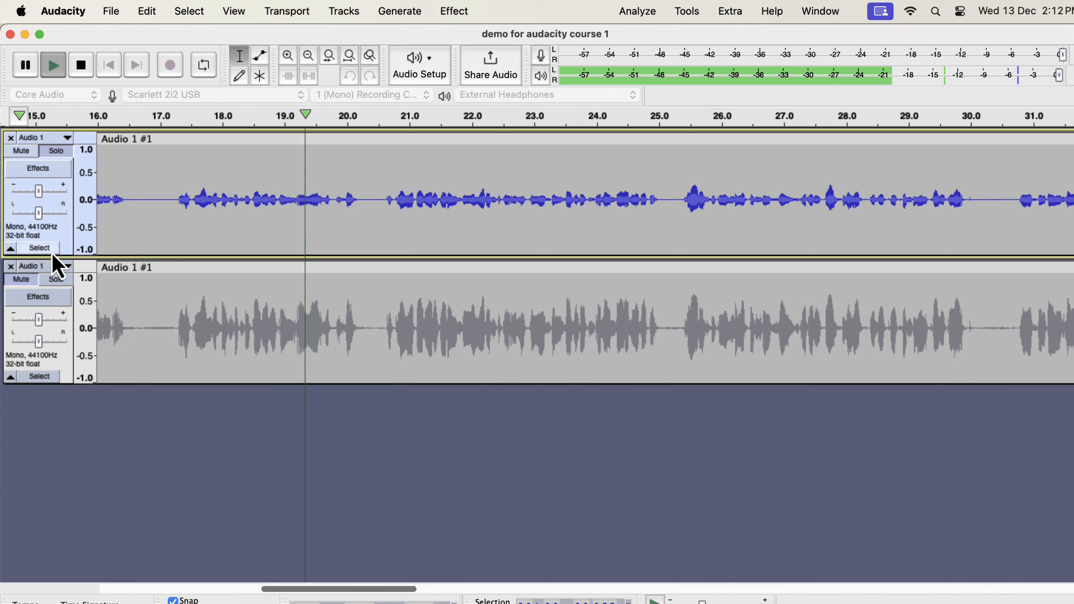
pyautogui.click(53, 281)
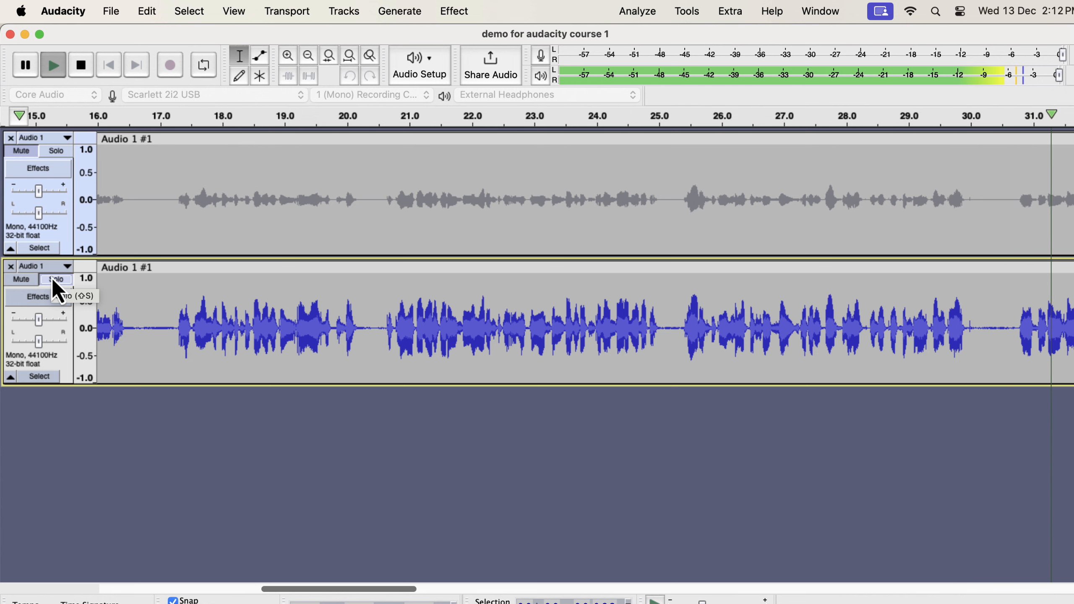
pyautogui.click(63, 152)
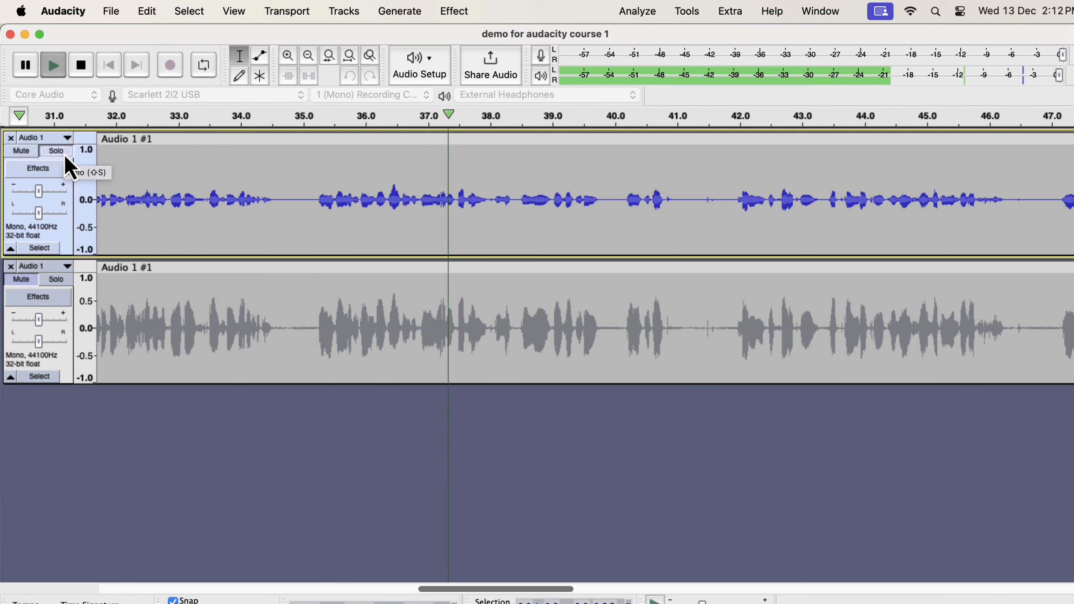
pyautogui.click(55, 279)
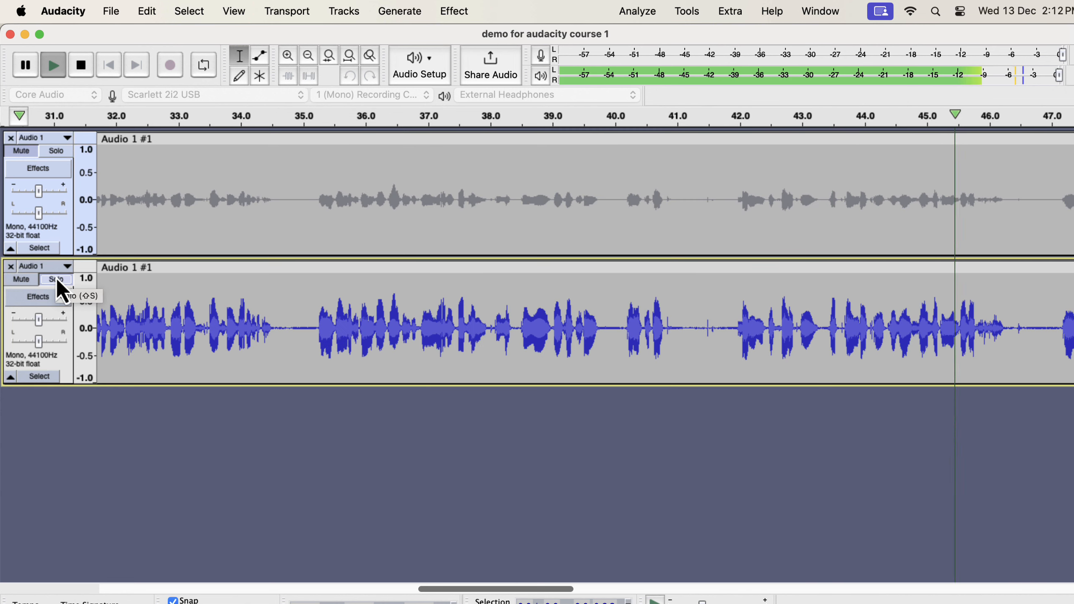
pyautogui.press('space')
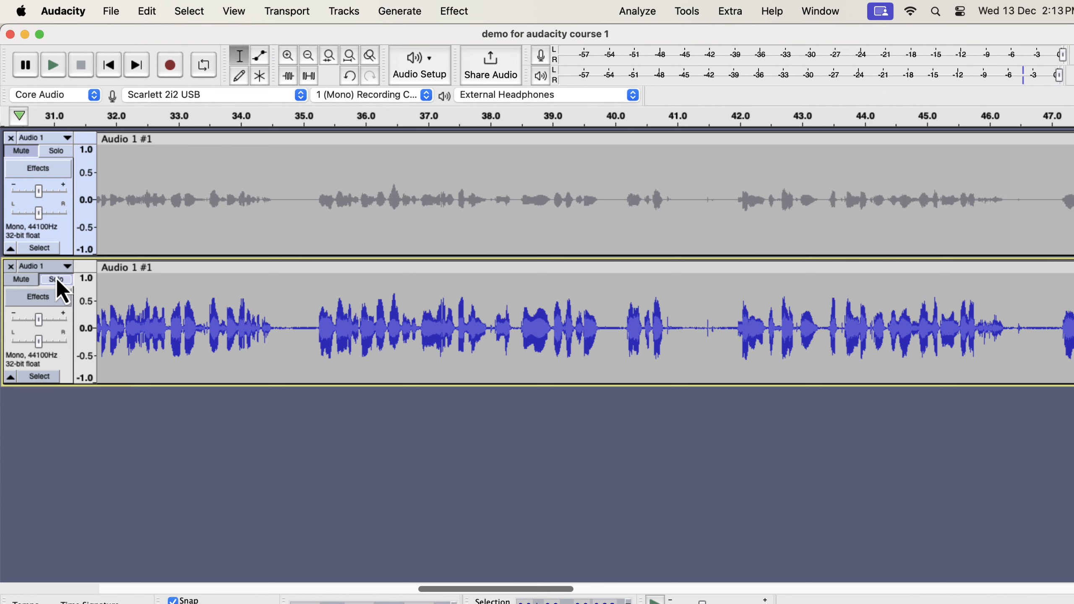
# Switch to Chrome and read through the Patreon shop pages for the EQs and Macro Pack and the Audacity Bundle.
pyautogui.press('super+Tab')
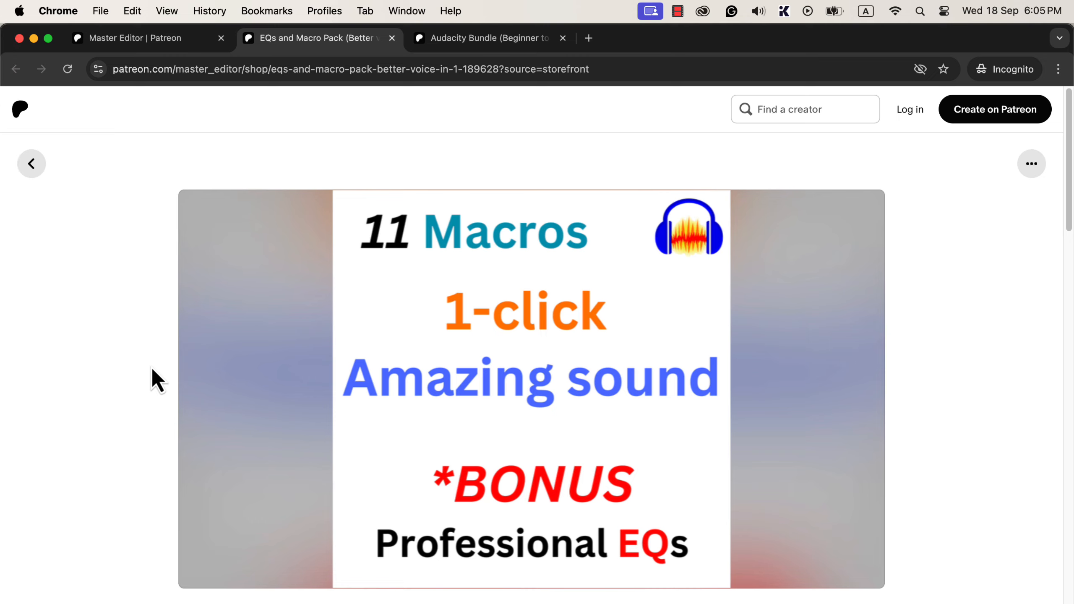
pyautogui.scroll(-6, 153, 370)
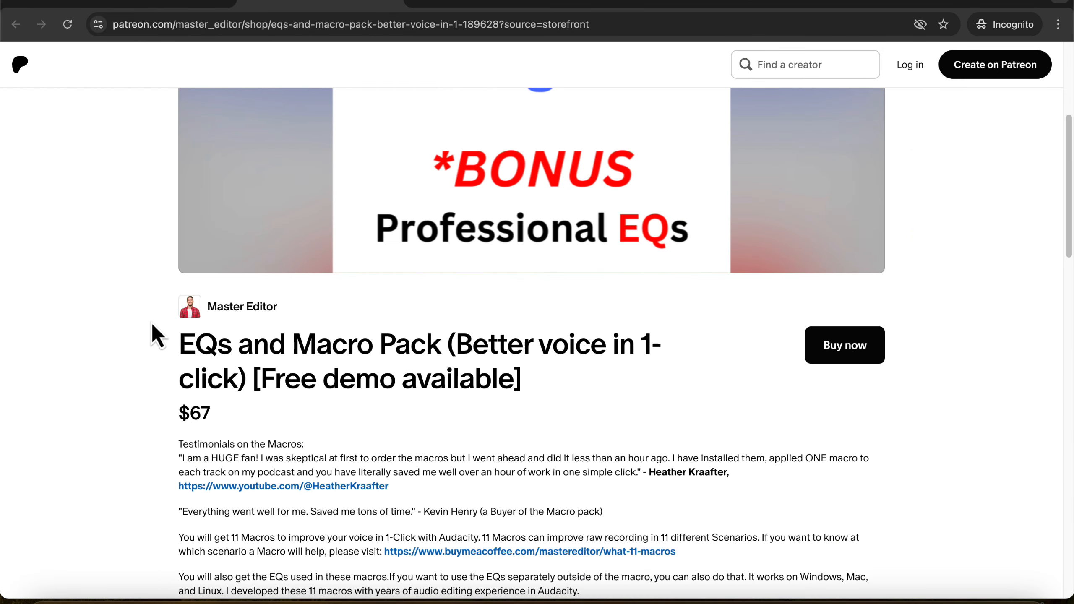
pyautogui.scroll(-6, 151, 322)
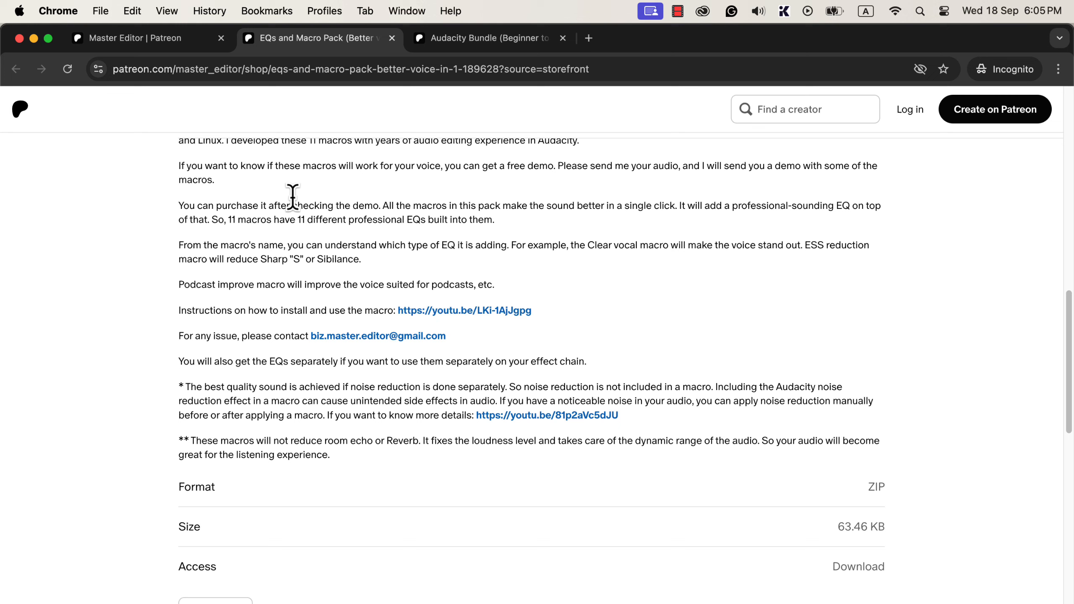
pyautogui.click(433, 43)
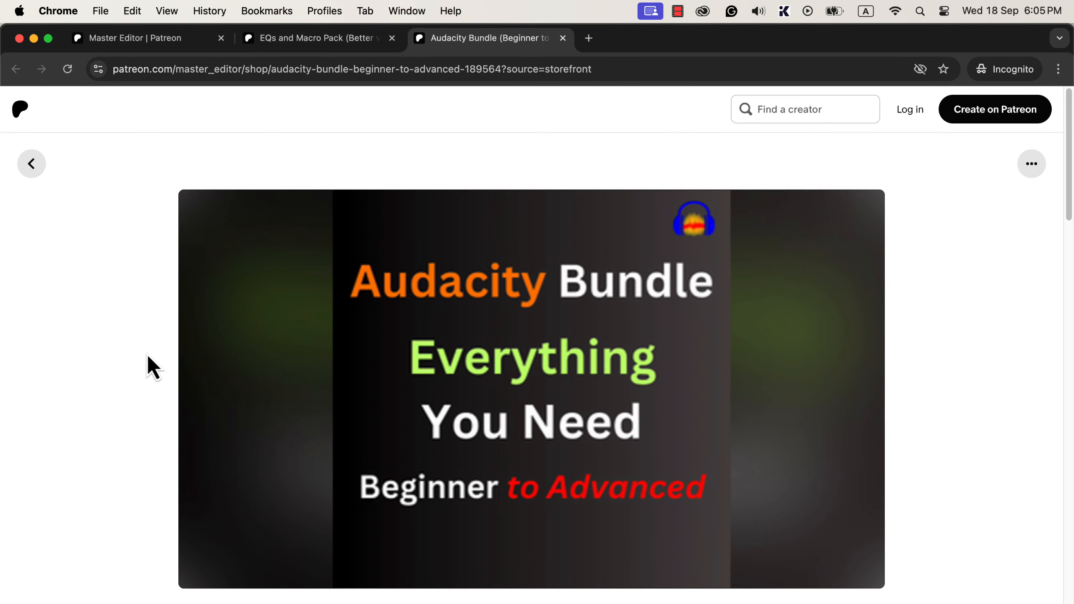
pyautogui.scroll(-8, 148, 357)
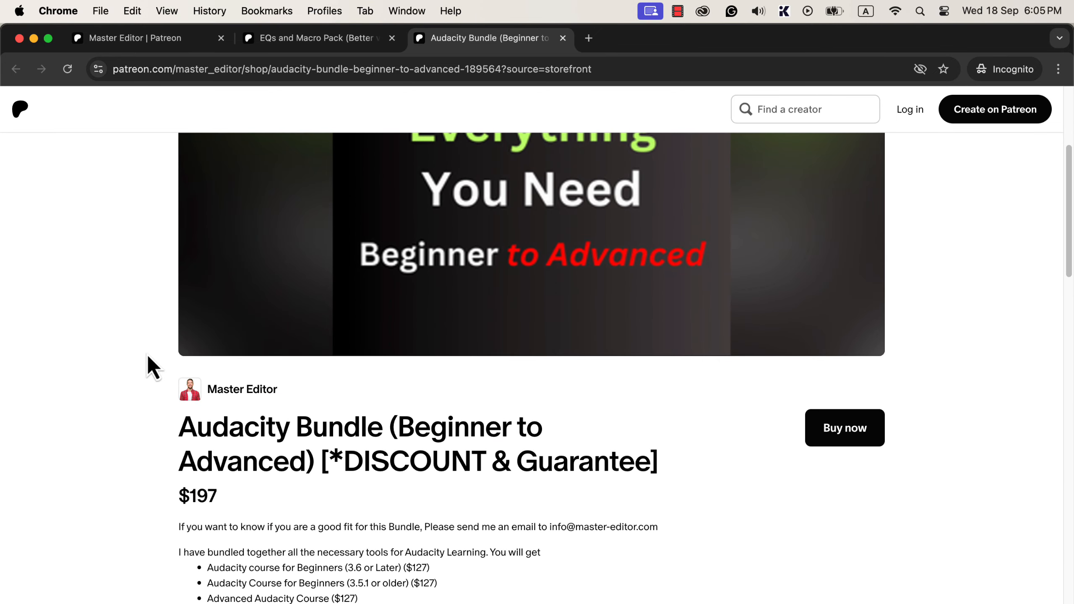
pyautogui.scroll(-8, 148, 356)
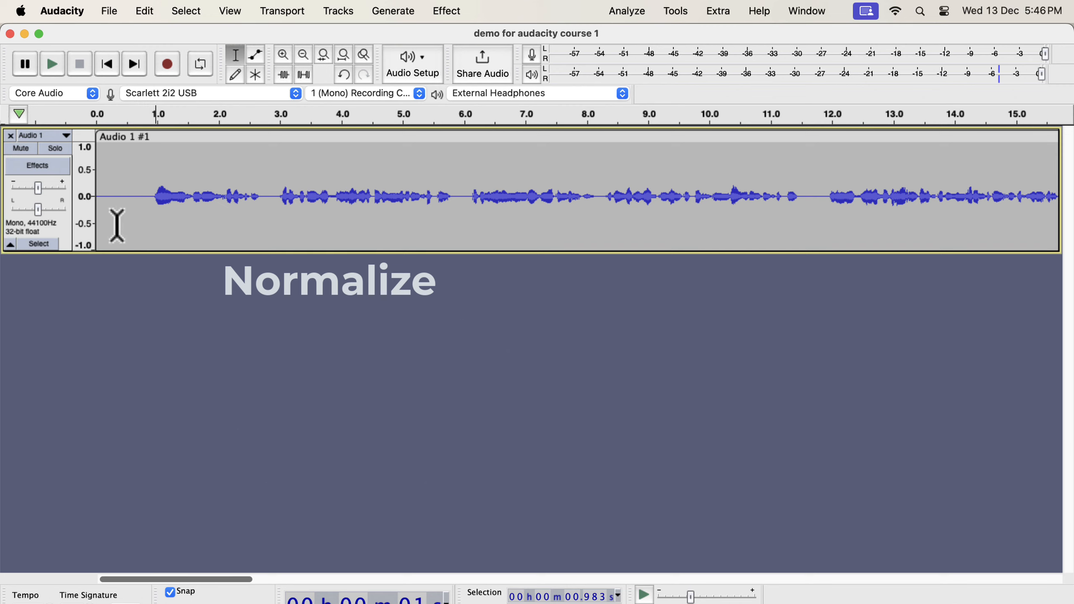
# Normalize the entire Audio 1 track to a peak amplitude of -3.0 dB with DC offset removal enabled.
pyautogui.doubleClick(167, 194)
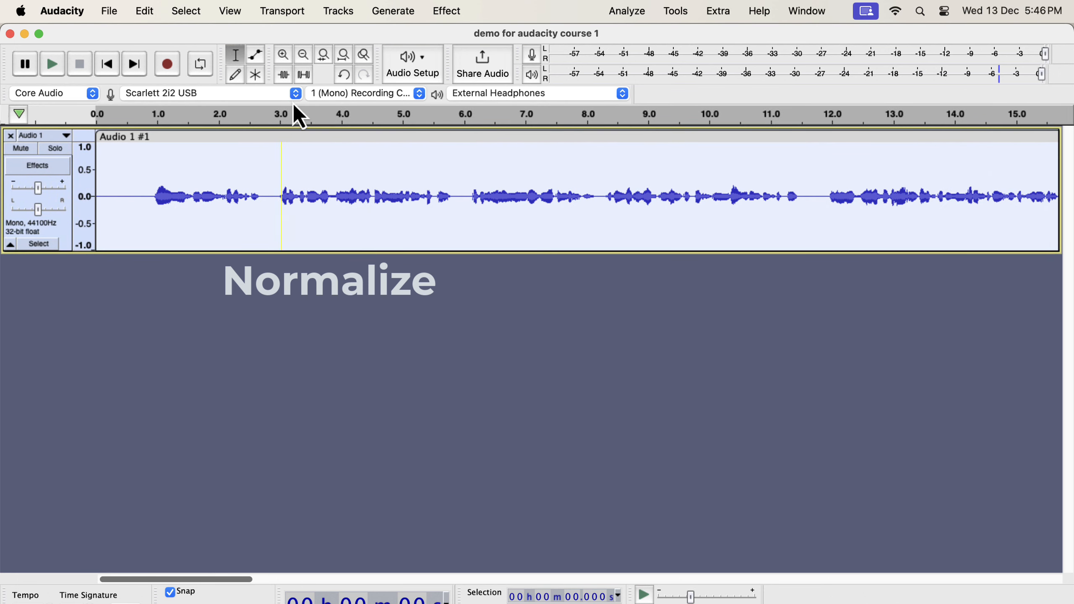
pyautogui.click(437, 17)
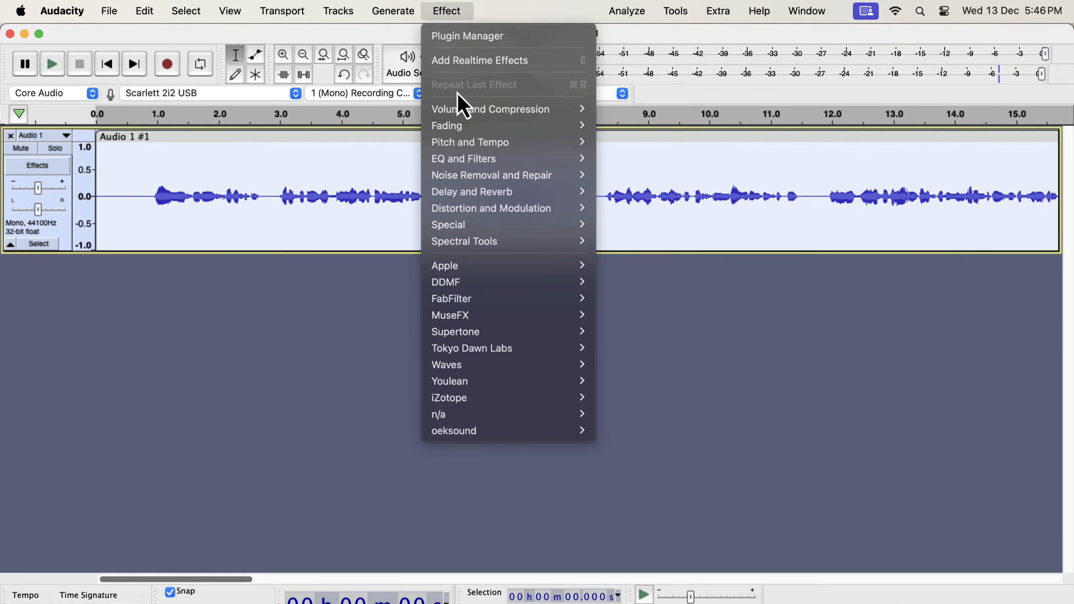
pyautogui.moveTo(461, 108)
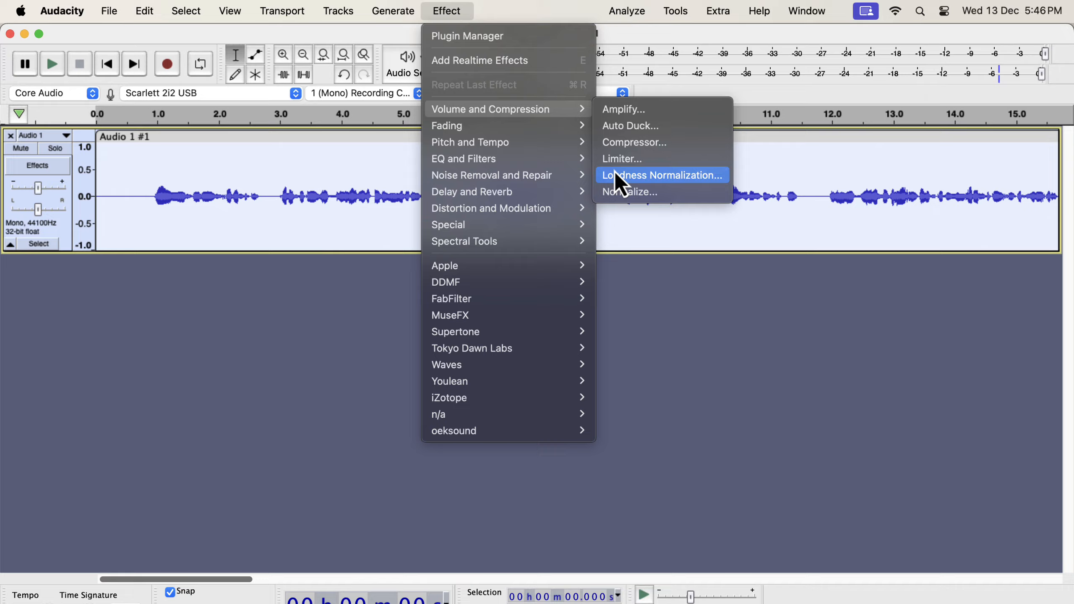
pyautogui.click(669, 193)
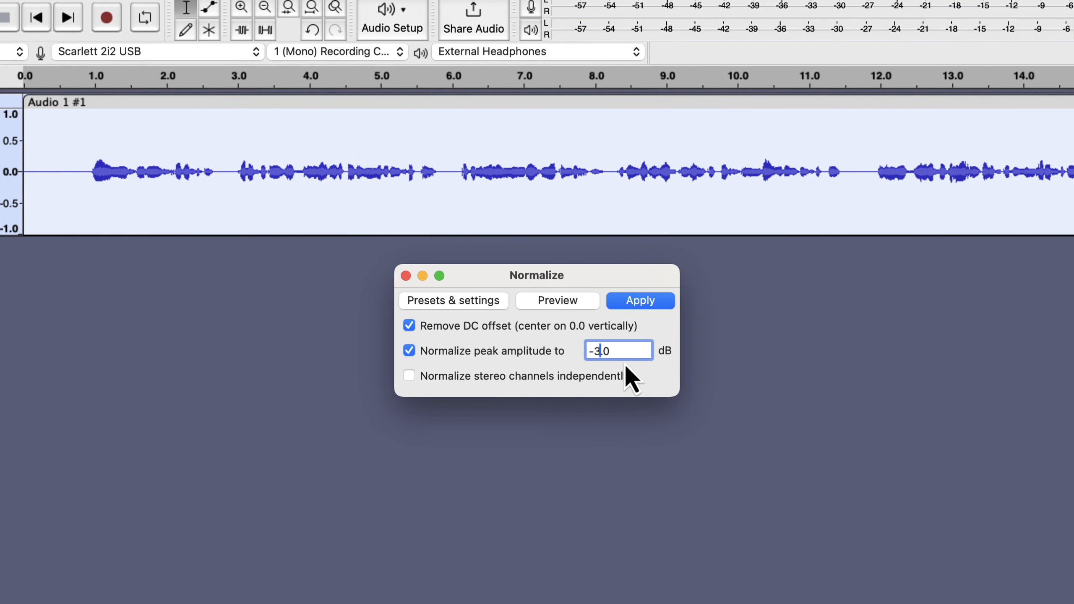
pyautogui.click(622, 351)
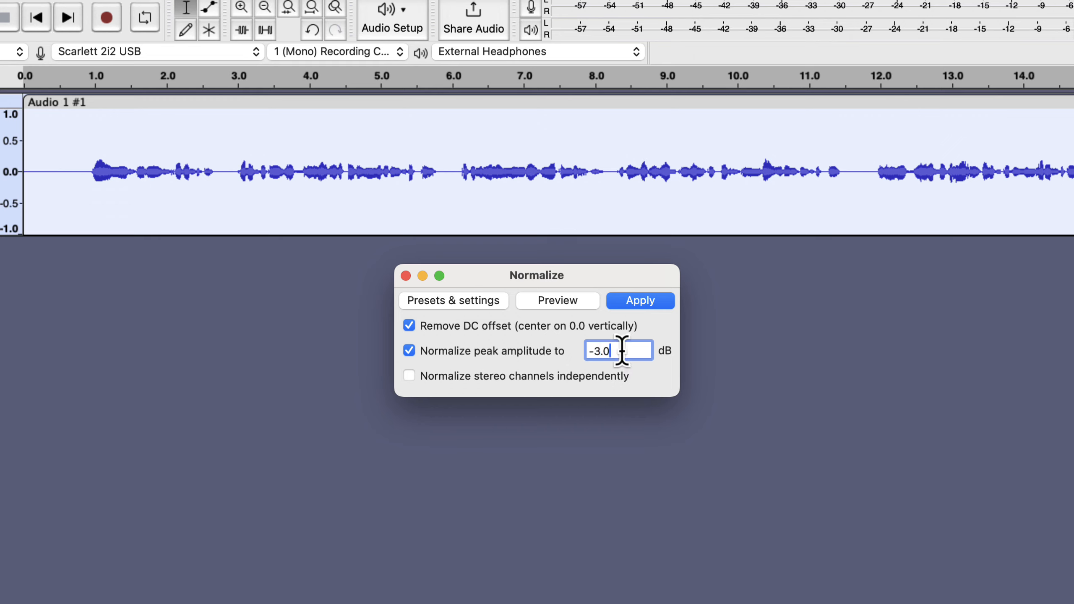
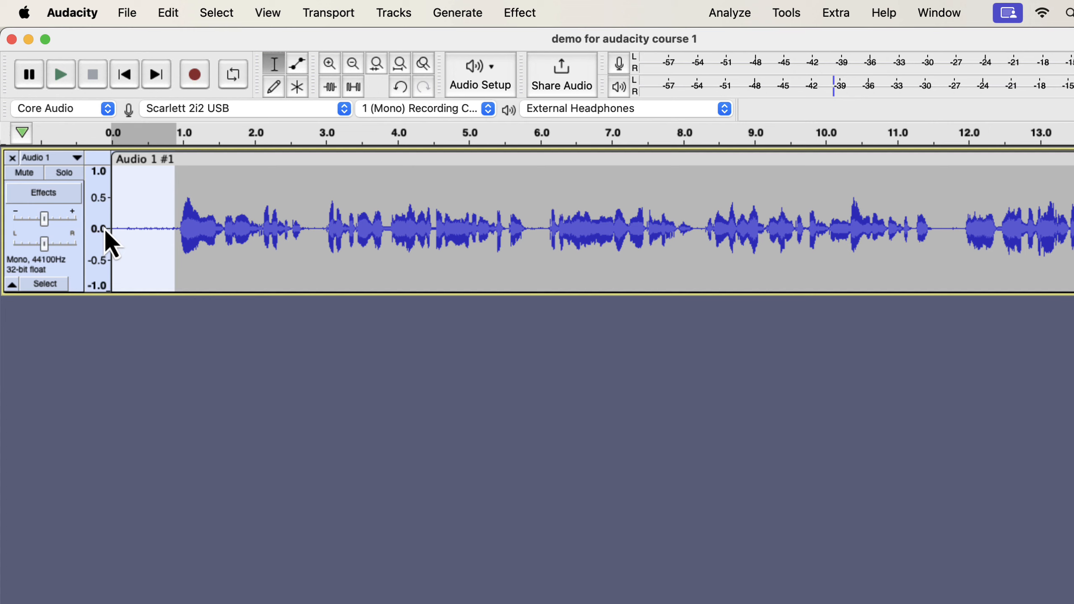
# Select about 0.65 s of speech-free background noise at the track's start and capture it as the Noise Reduction profile.
pyautogui.moveTo(179, 226); pyautogui.dragTo(521, 223)
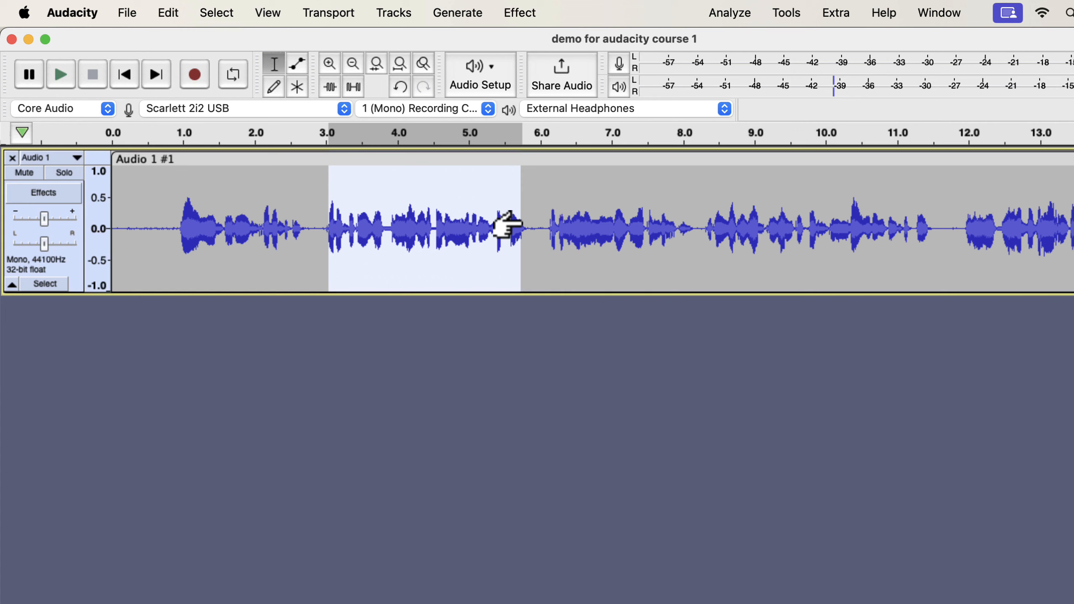
pyautogui.moveTo(158, 233); pyautogui.dragTo(106, 242)
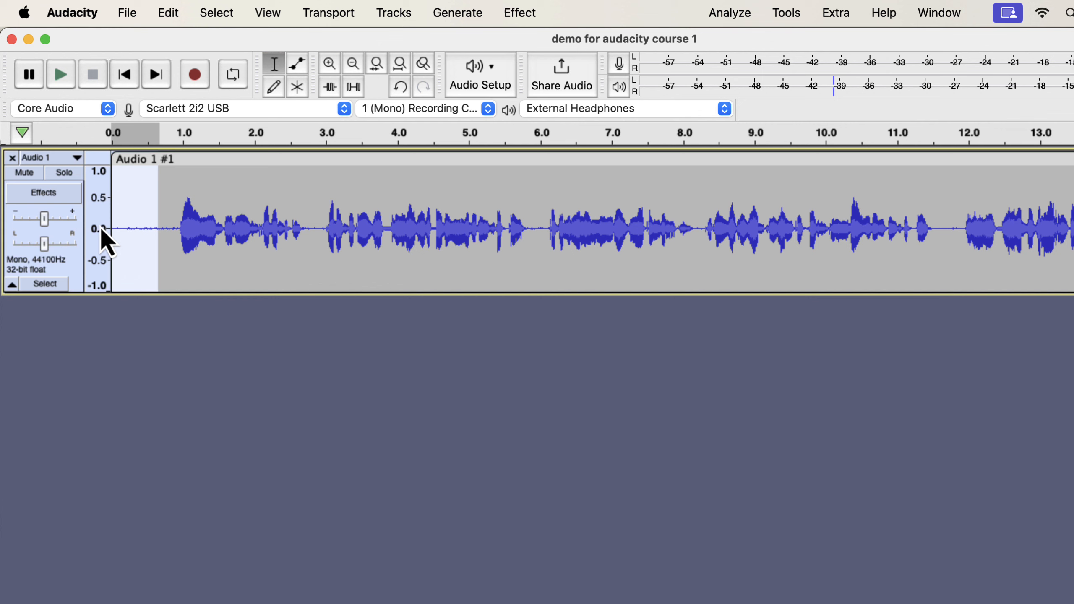
pyautogui.click(534, 15)
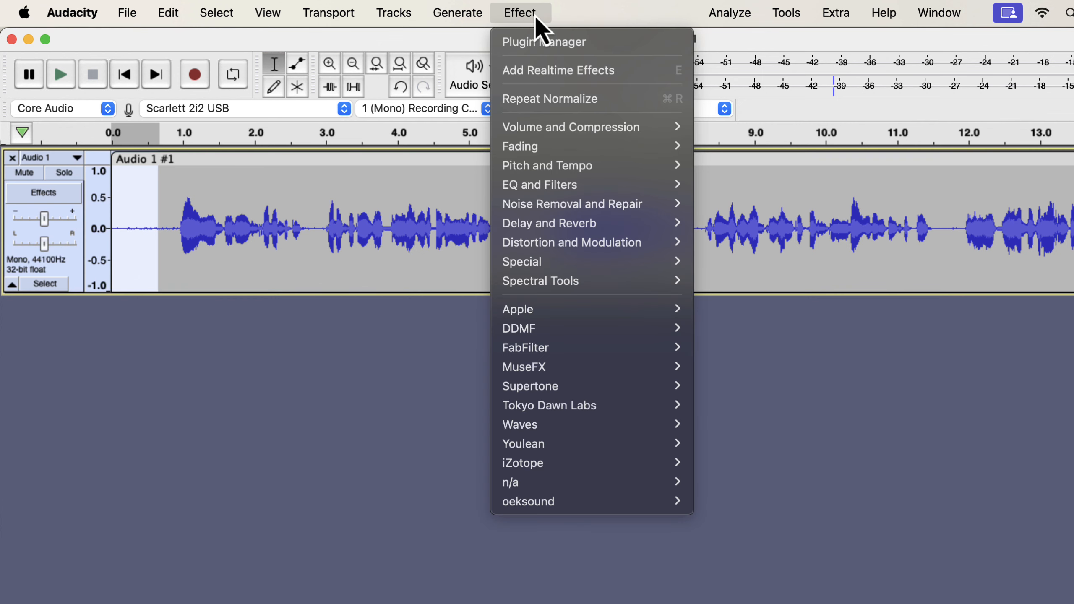
pyautogui.moveTo(545, 205)
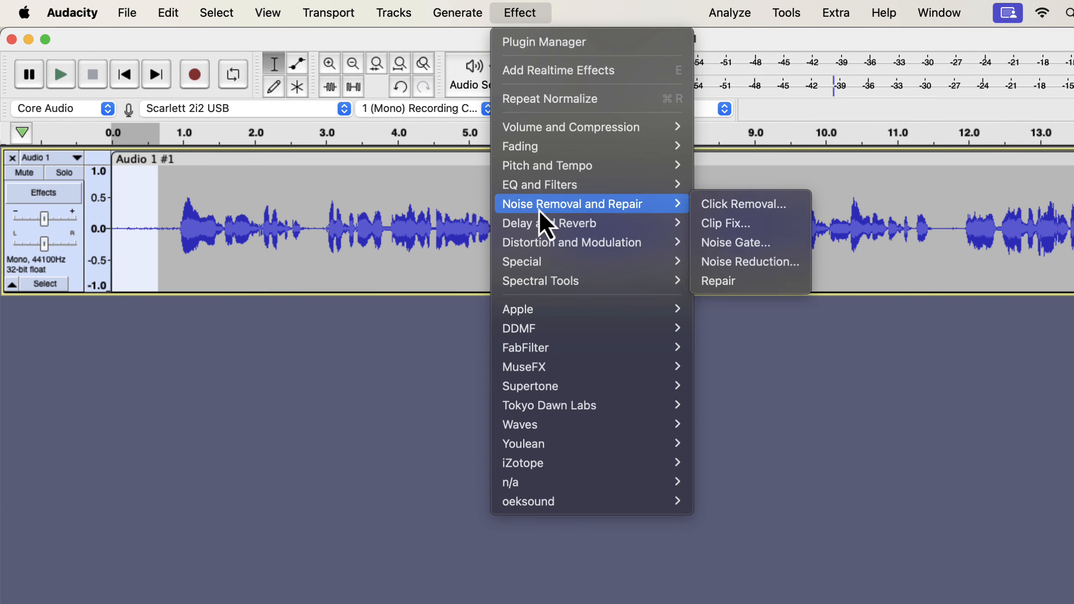
pyautogui.click(726, 262)
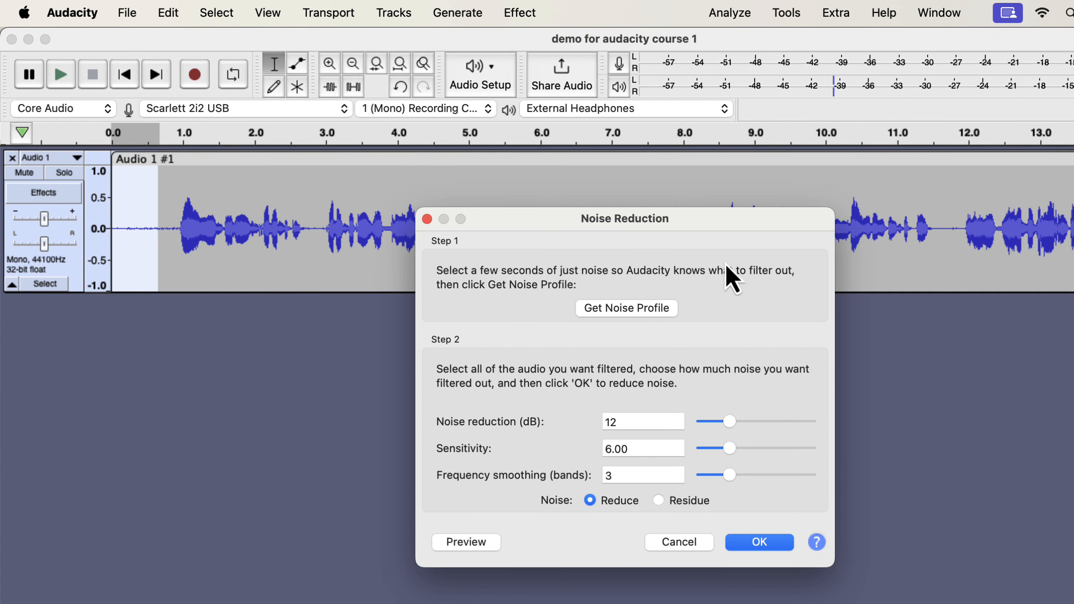
pyautogui.click(612, 315)
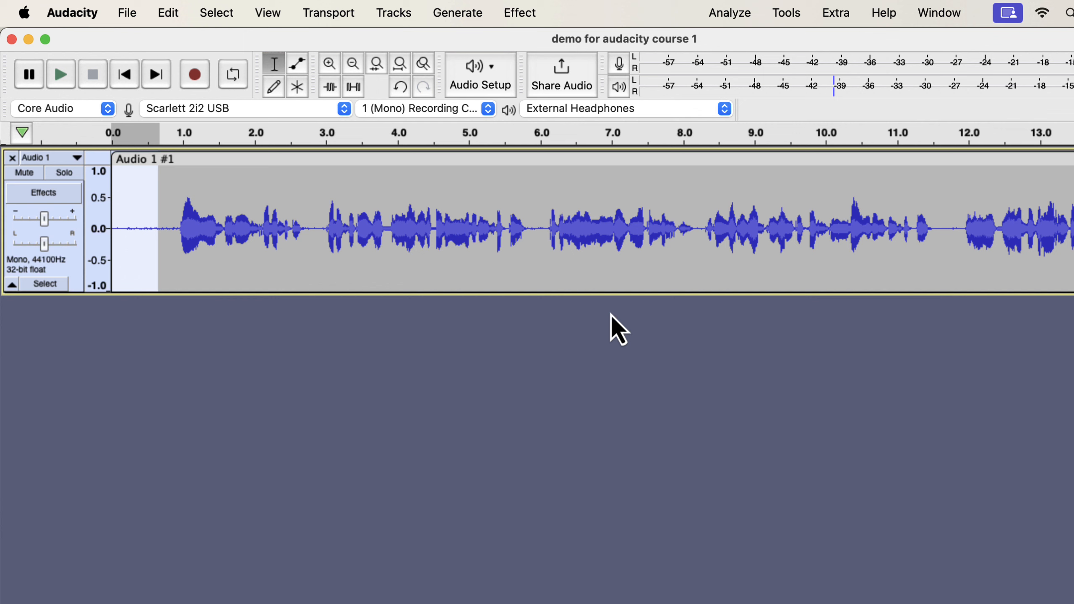
# Apply Noise Reduction to the whole track at 12 dB, sensitivity 6.00 and 6 smoothing bands, and play back the speech-free first 0.75 s.
pyautogui.doubleClick(328, 212)
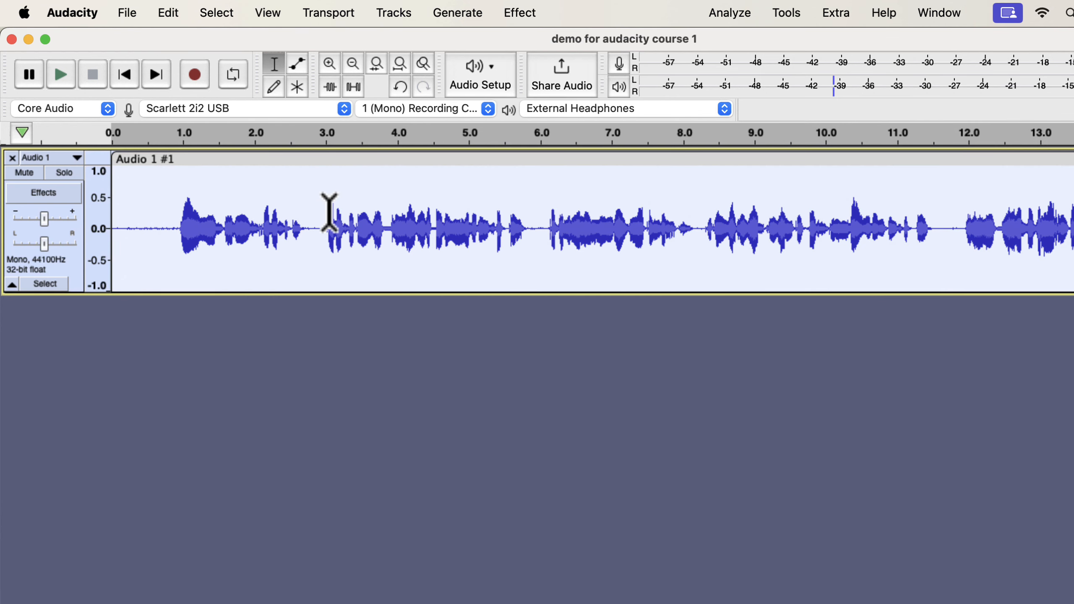
pyautogui.click(520, 12)
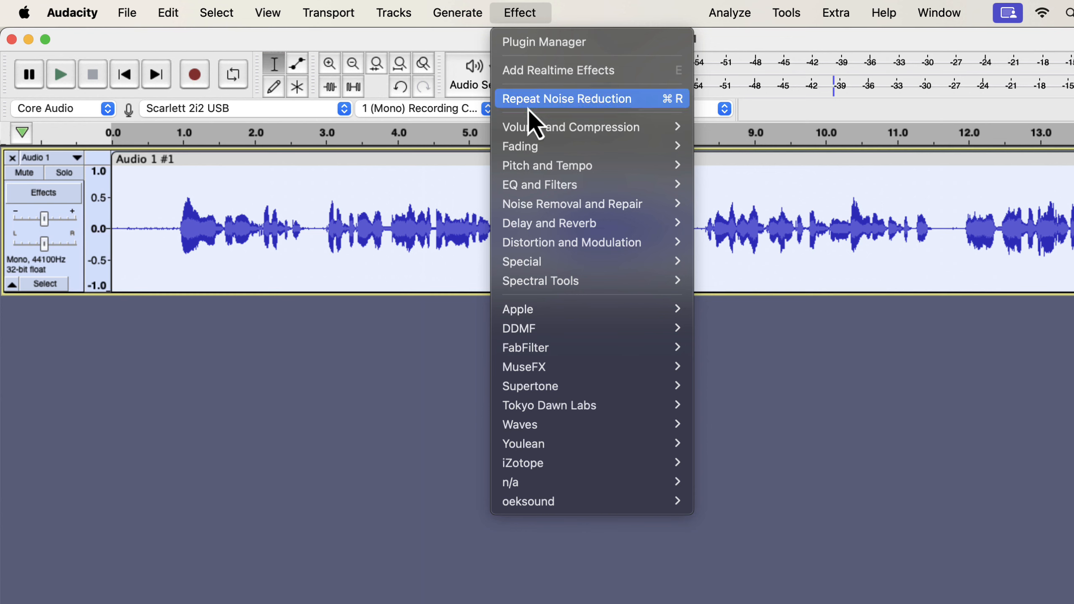
pyautogui.moveTo(541, 209)
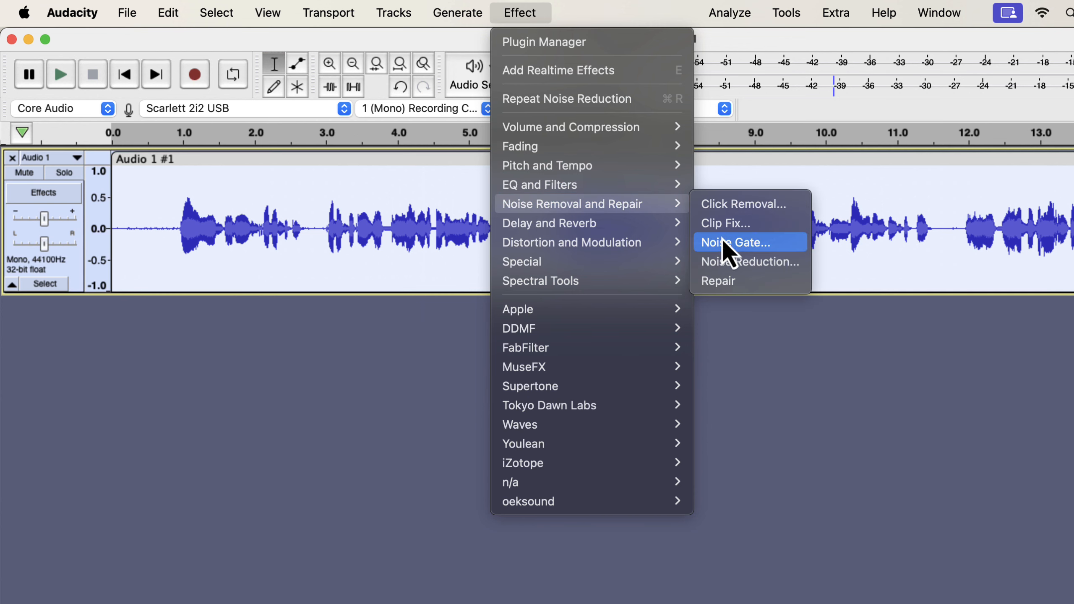
pyautogui.click(730, 271)
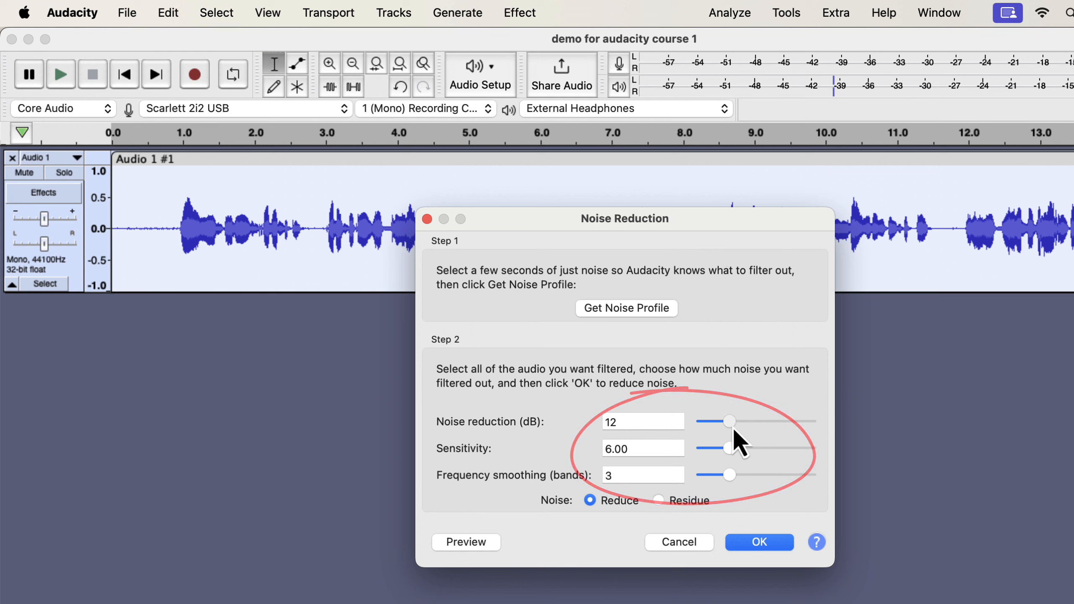
pyautogui.moveTo(733, 426); pyautogui.dragTo(720, 427)
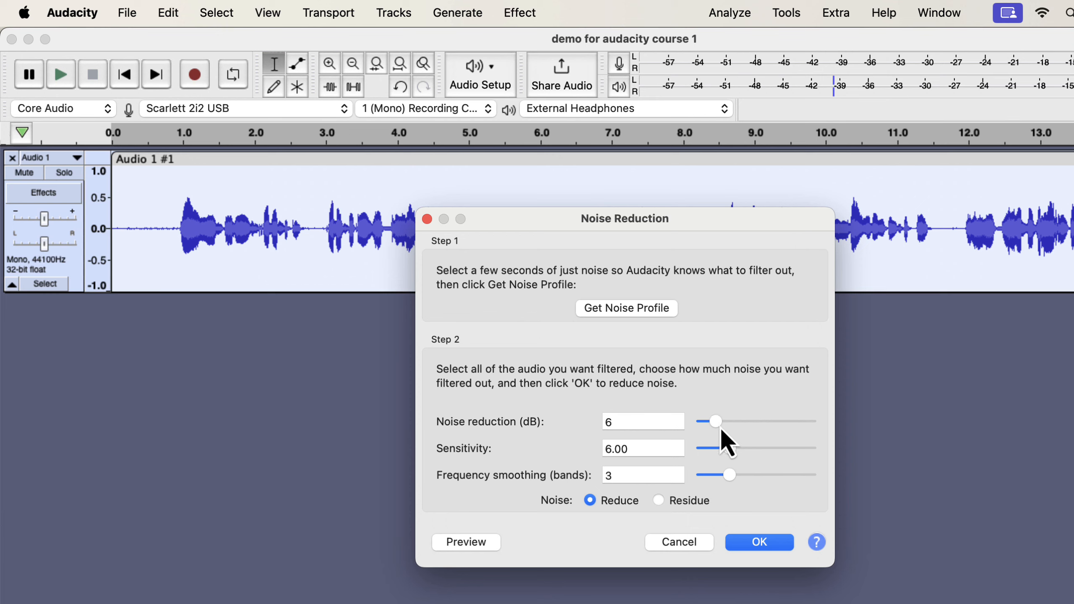
pyautogui.moveTo(731, 476); pyautogui.dragTo(747, 475)
pyautogui.moveTo(718, 430); pyautogui.dragTo(733, 428)
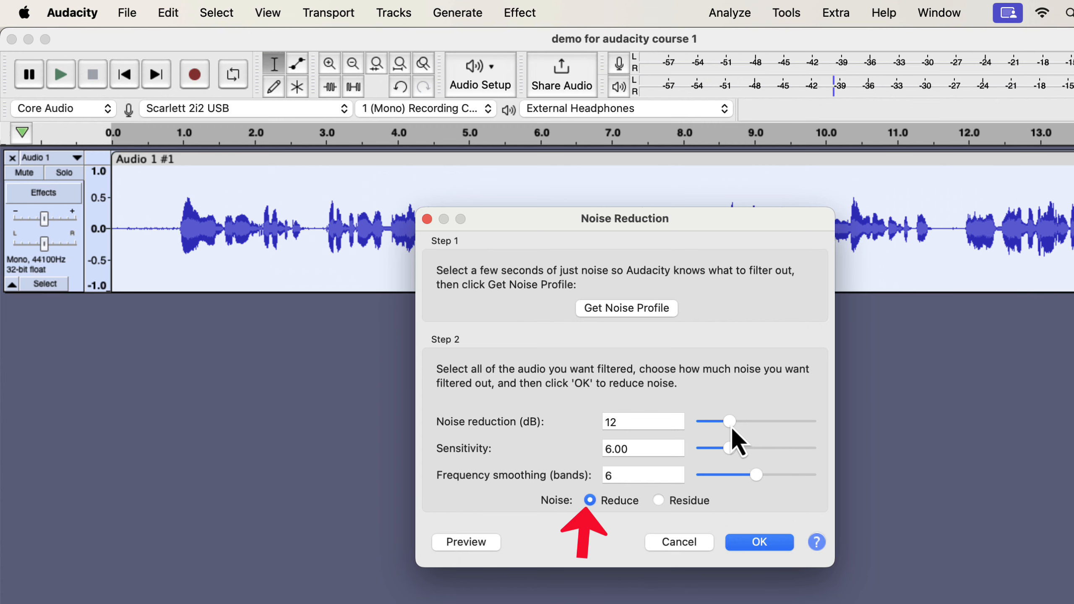
pyautogui.click(754, 544)
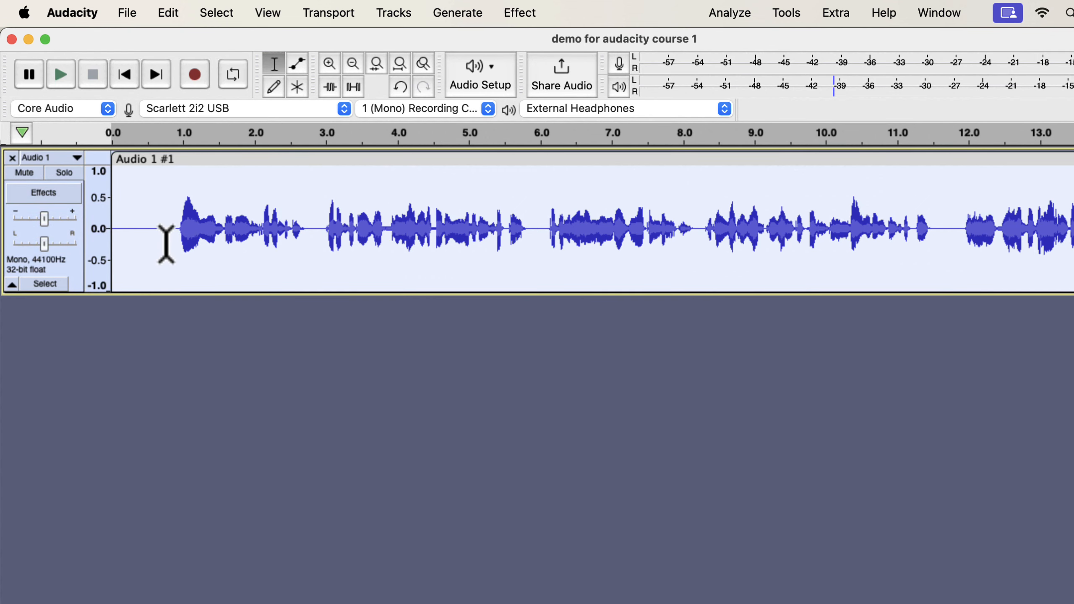
pyautogui.moveTo(166, 230); pyautogui.dragTo(111, 225)
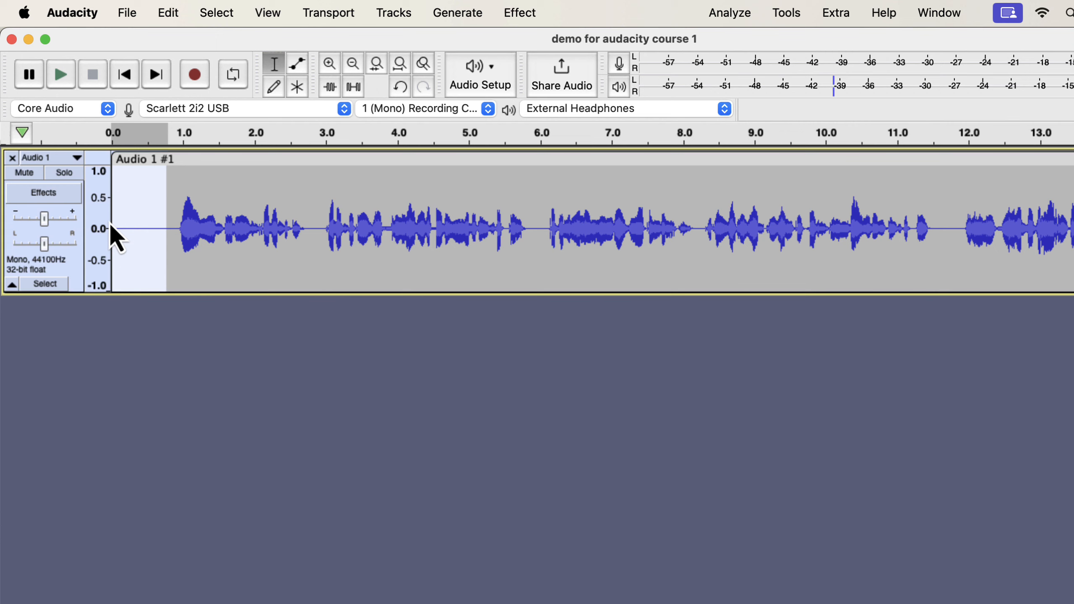
pyautogui.press('space')
# Apply Filter Curve EQ to the whole track with the Low rolloff for speech preset, reshaping the curve to roll off below about 80 Hz.
pyautogui.doubleClick(240, 204)
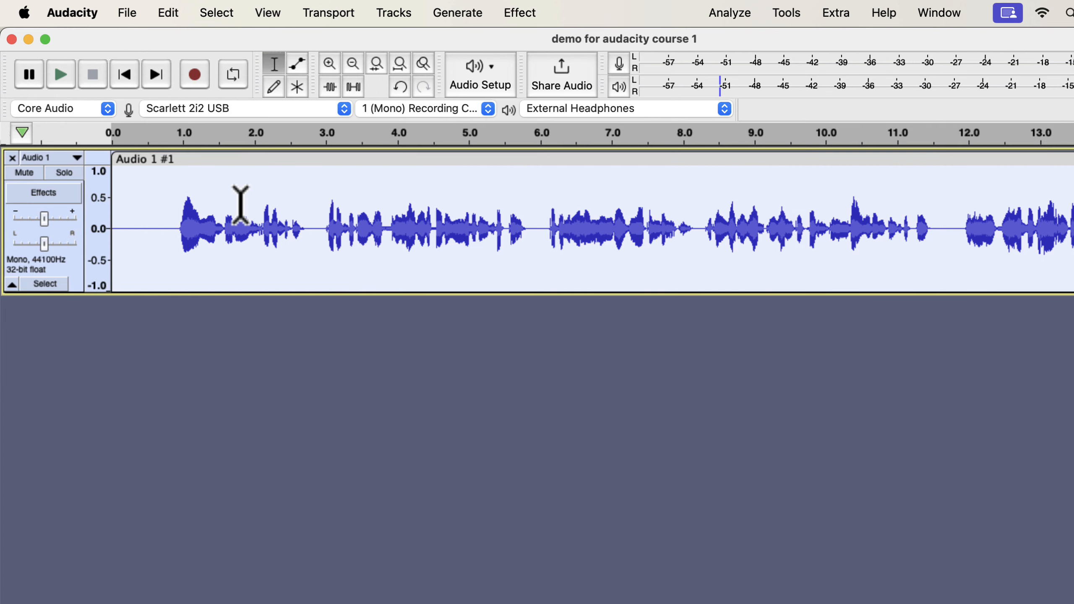
pyautogui.click(524, 13)
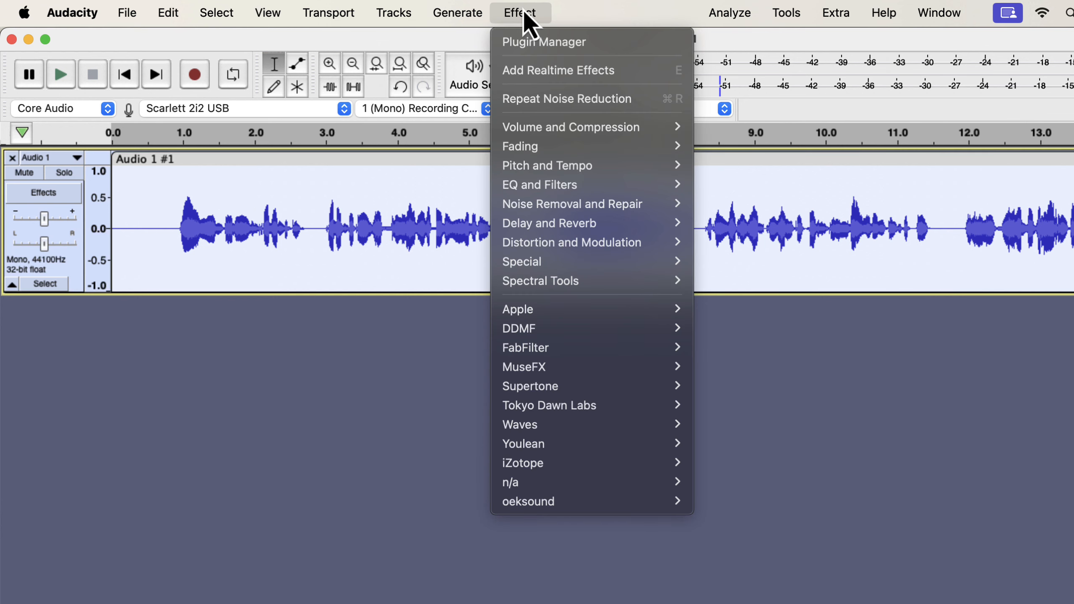
pyautogui.moveTo(541, 186)
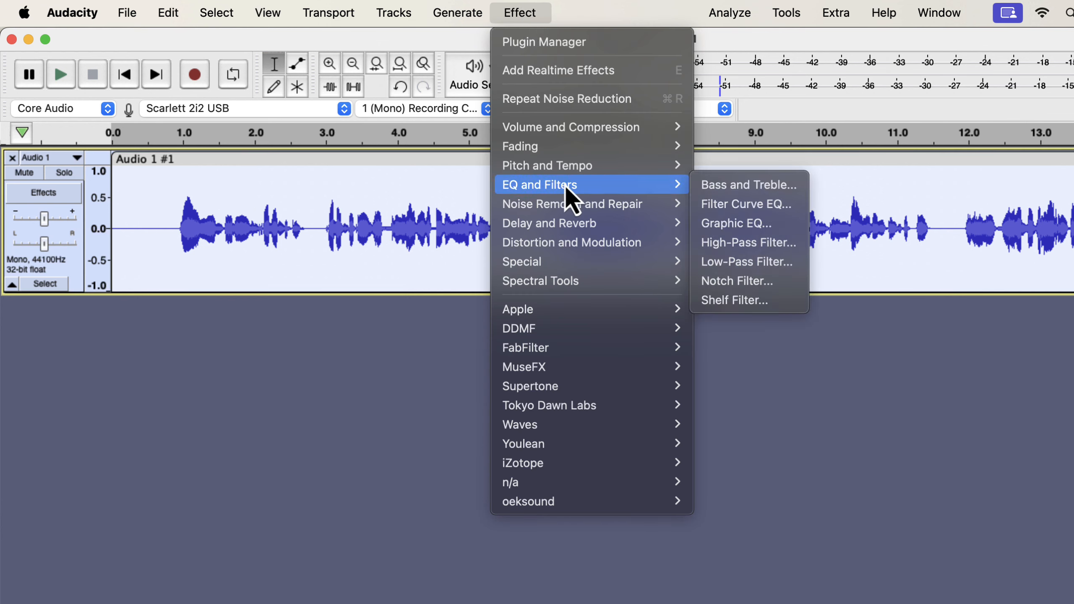
pyautogui.click(728, 205)
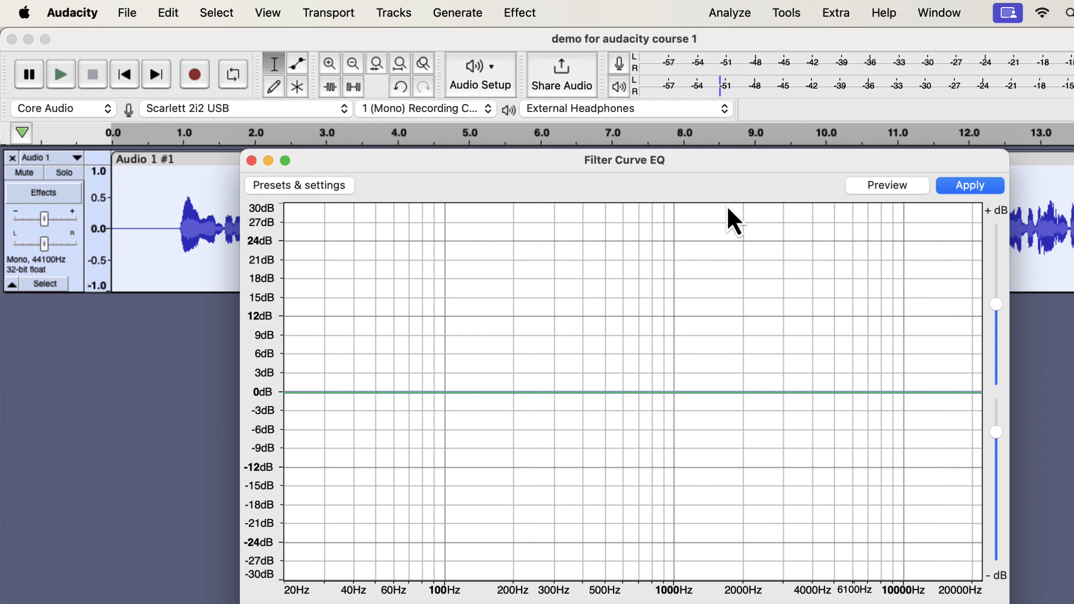
pyautogui.click(300, 187)
pyautogui.moveTo(291, 275)
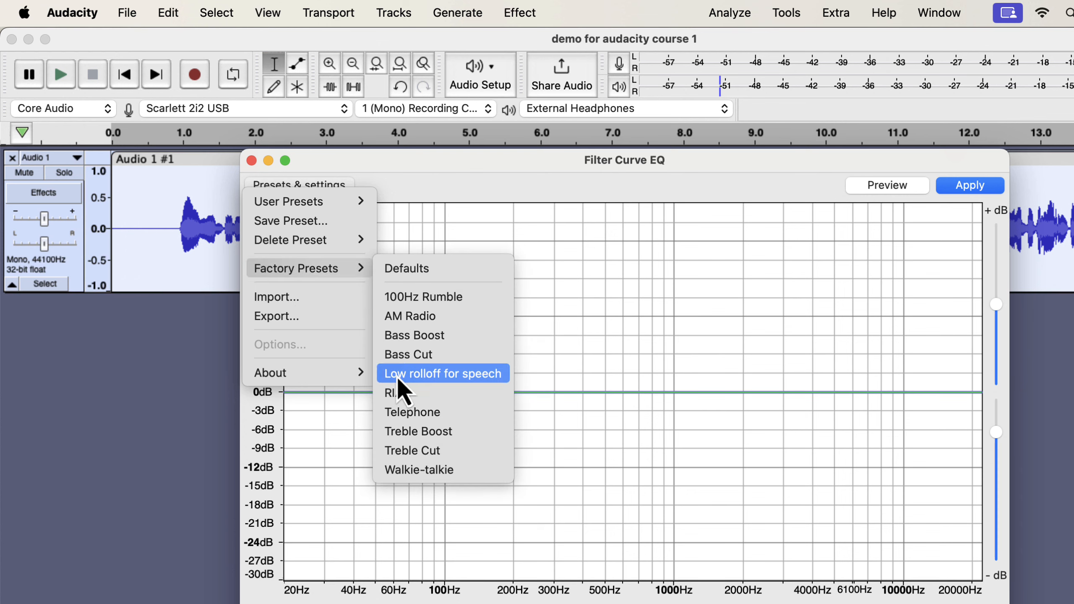
pyautogui.click(486, 374)
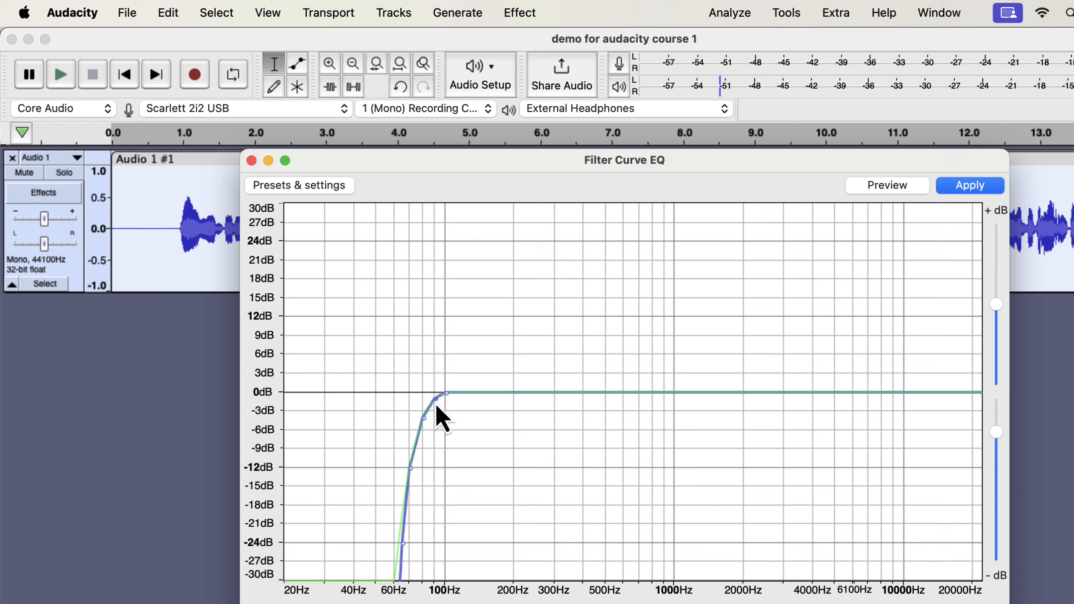
pyautogui.moveTo(436, 399); pyautogui.dragTo(414, 423)
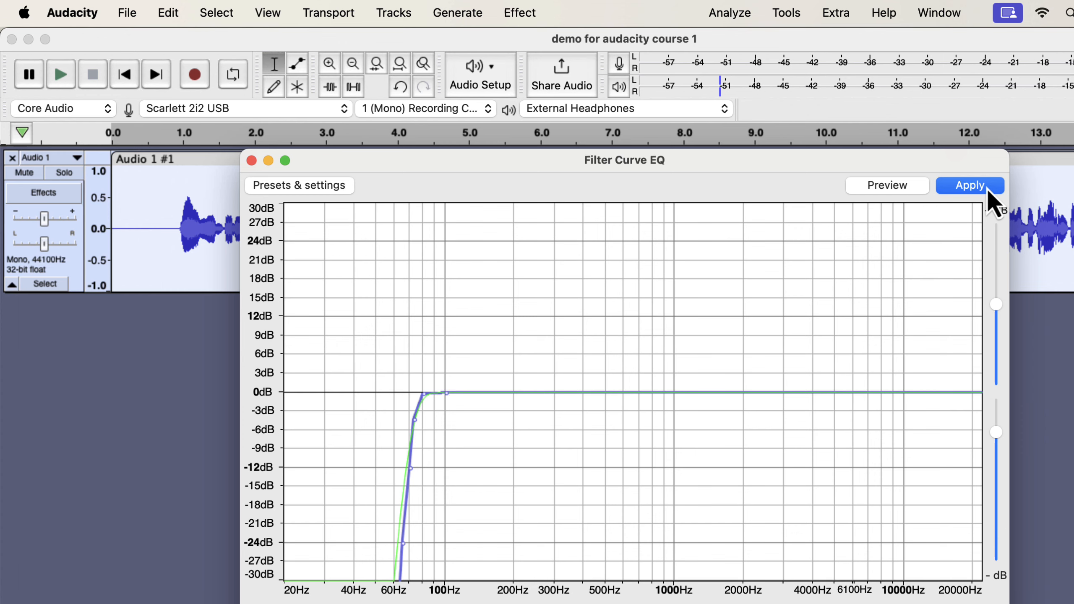
pyautogui.click(970, 185)
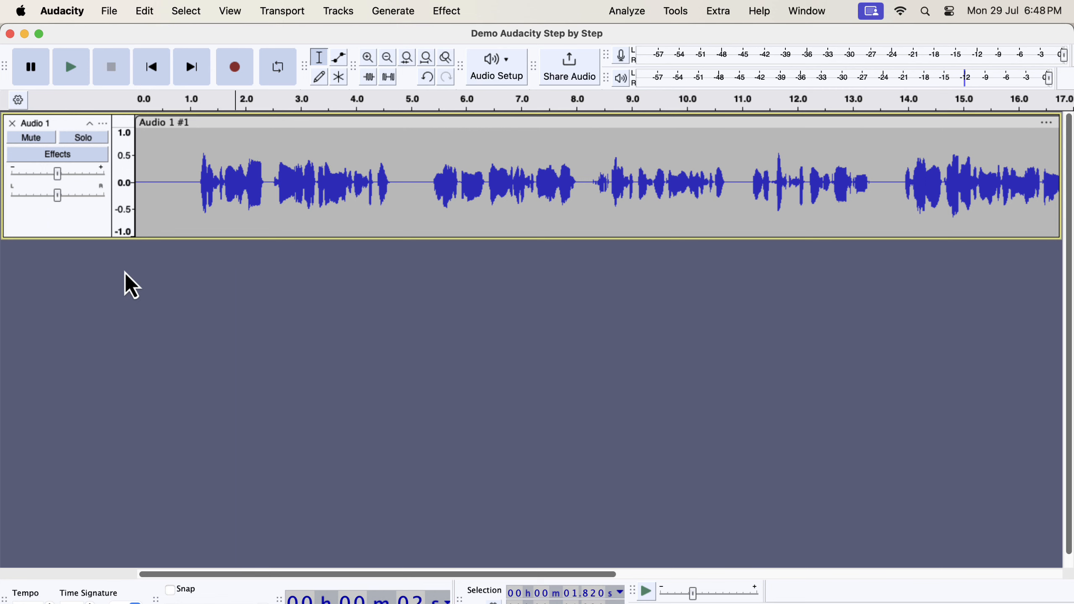
# Select the entire Audio 1 track, open the Compressor effect and move its dialog clear of the waveform.
pyautogui.doubleClick(307, 188)
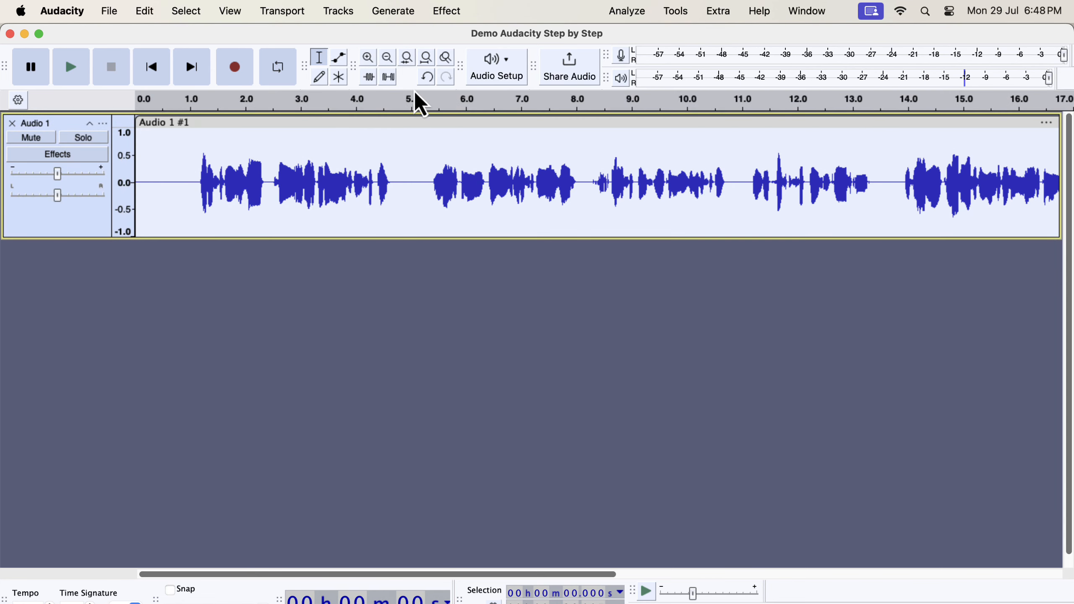
pyautogui.click(449, 18)
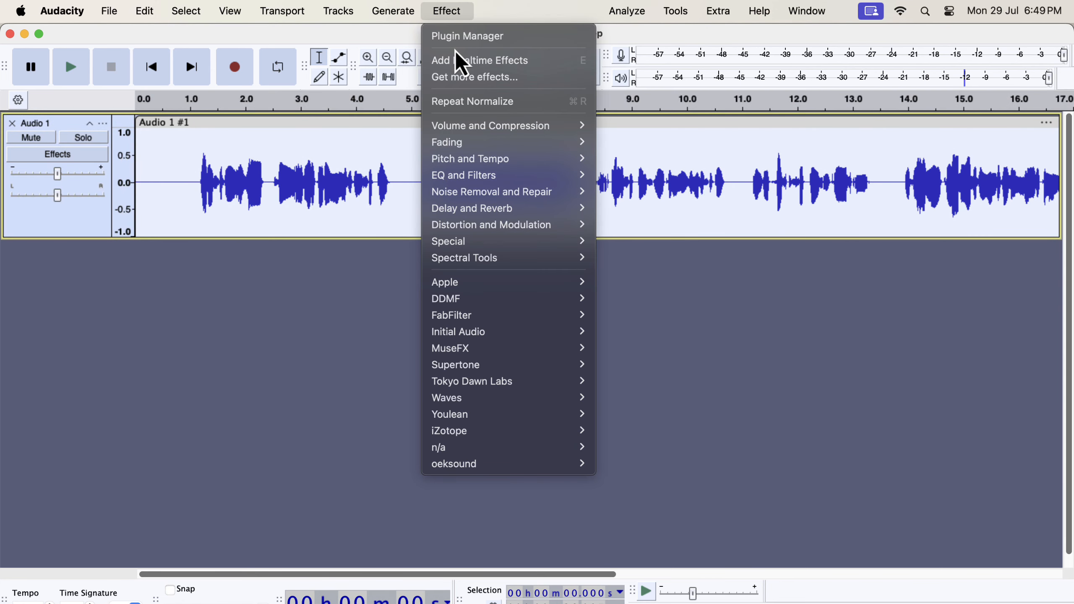
pyautogui.moveTo(473, 129)
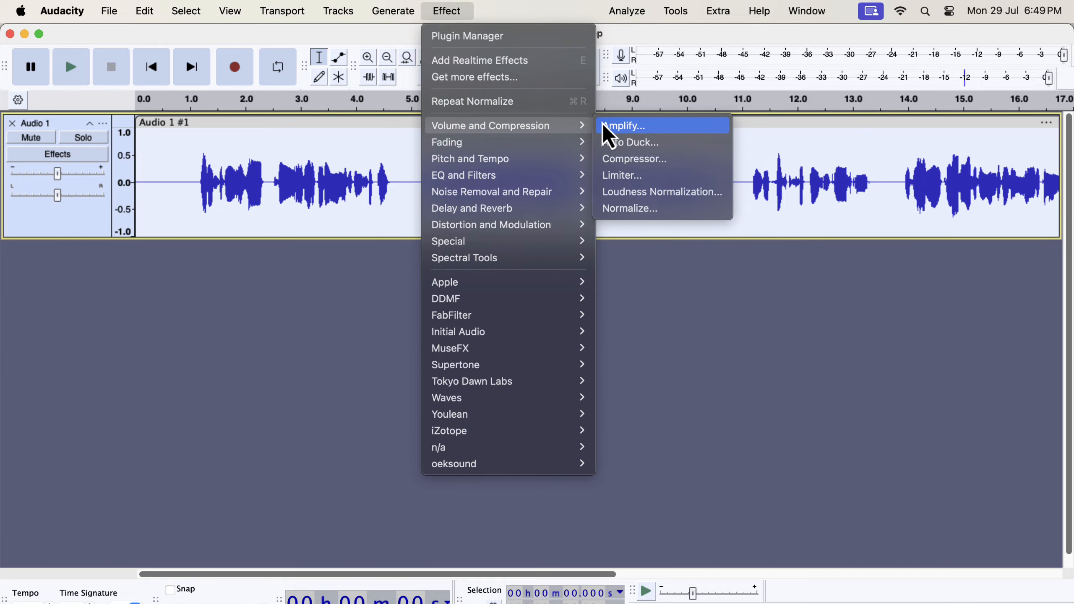
pyautogui.click(614, 159)
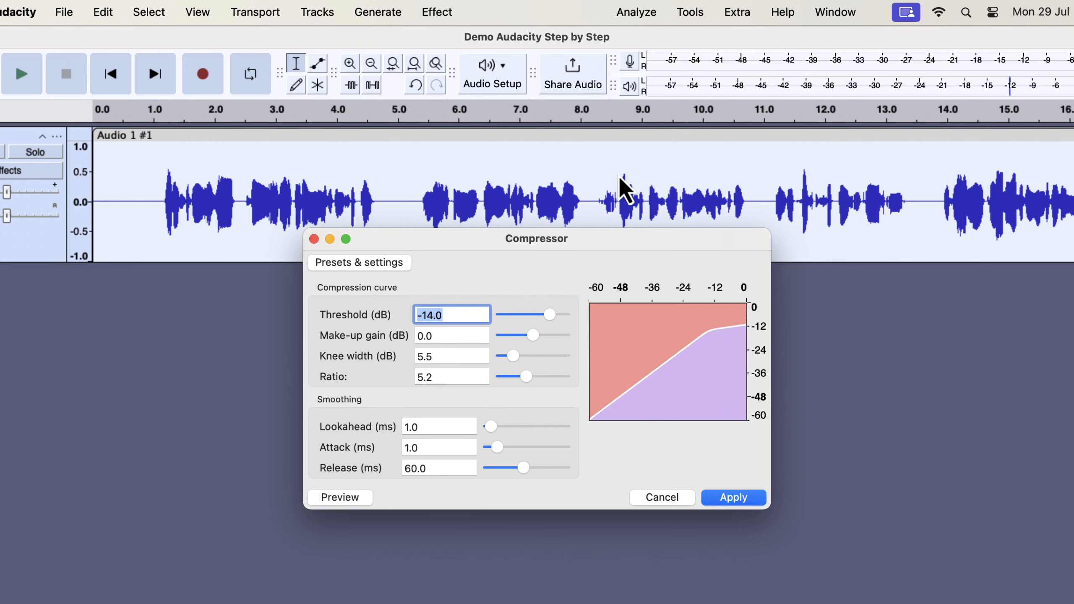
pyautogui.moveTo(526, 242); pyautogui.dragTo(496, 281)
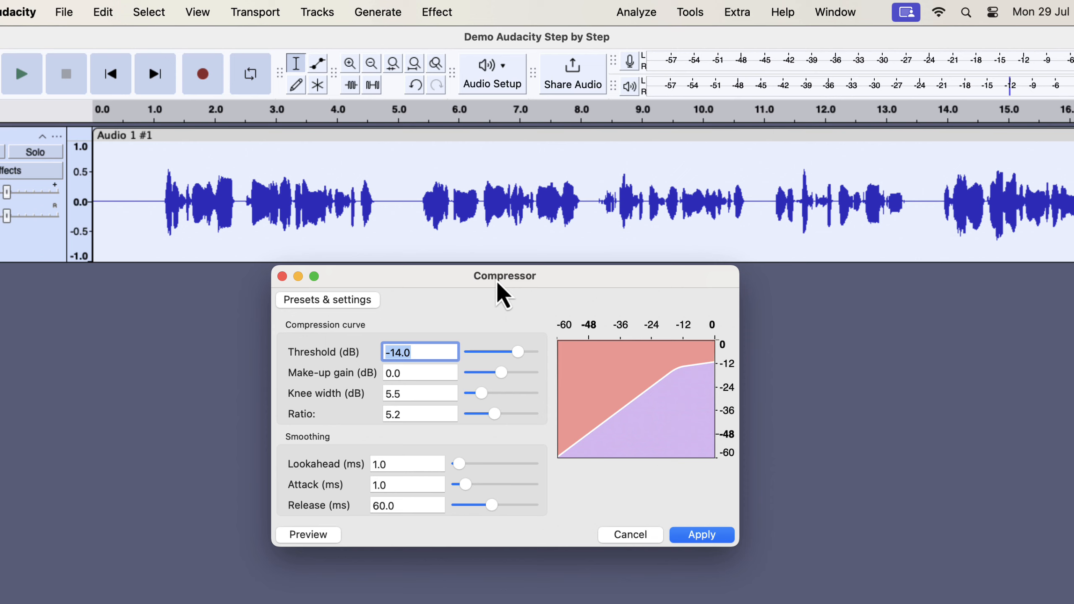
# Load the Compressor's Defaults factory preset and try a threshold of -14.9 dB with a higher ratio.
pyautogui.click(338, 302)
pyautogui.moveTo(347, 379)
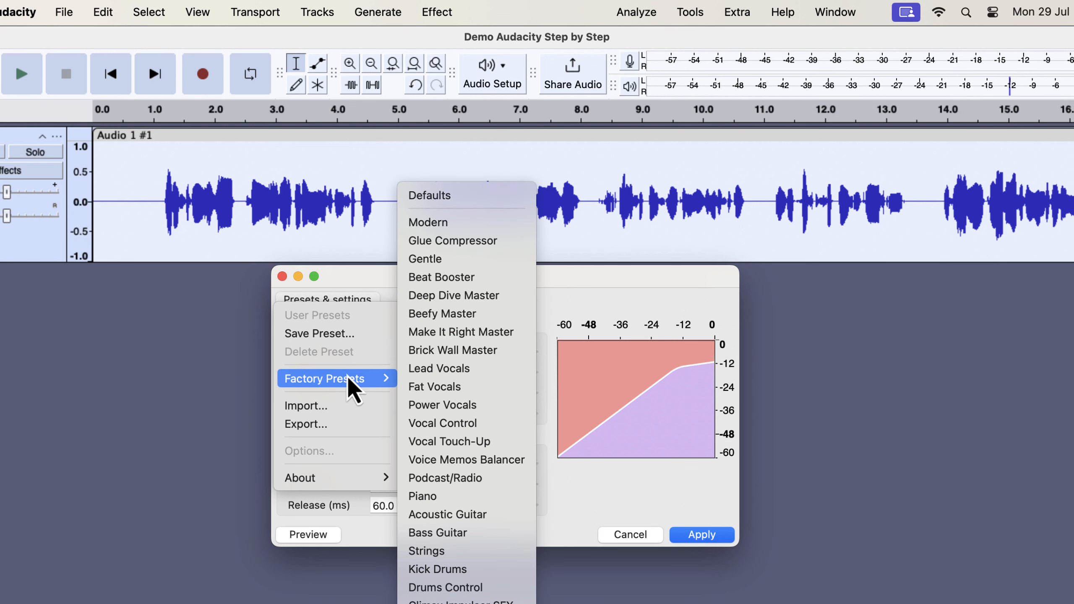
pyautogui.click(468, 195)
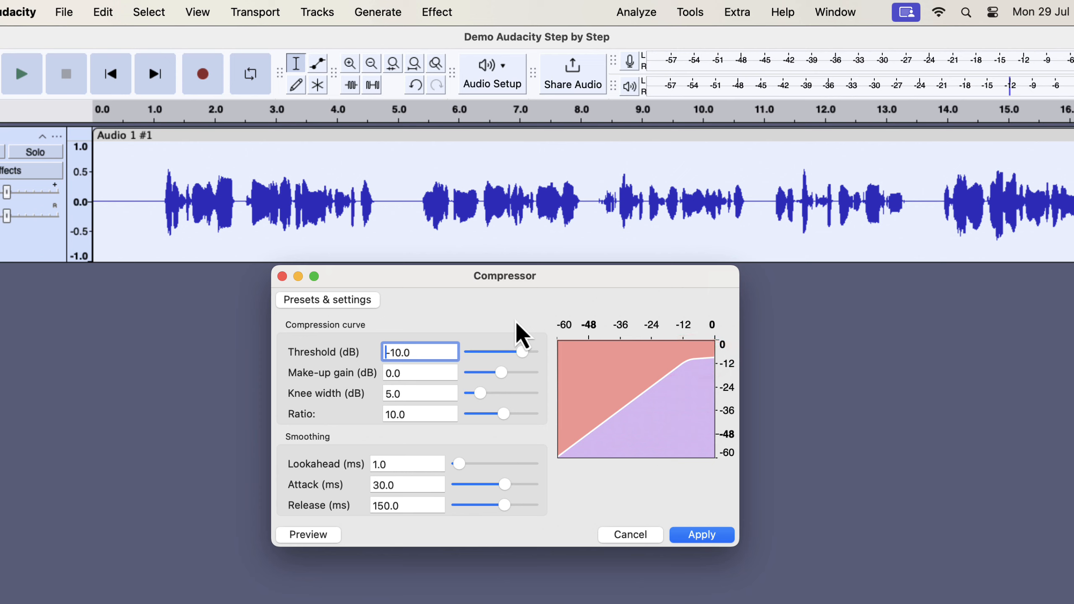
pyautogui.moveTo(521, 350)
pyautogui.mouseDown()
pyautogui.moveTo(494, 348)
pyautogui.moveTo(517, 346)
pyautogui.mouseUp()
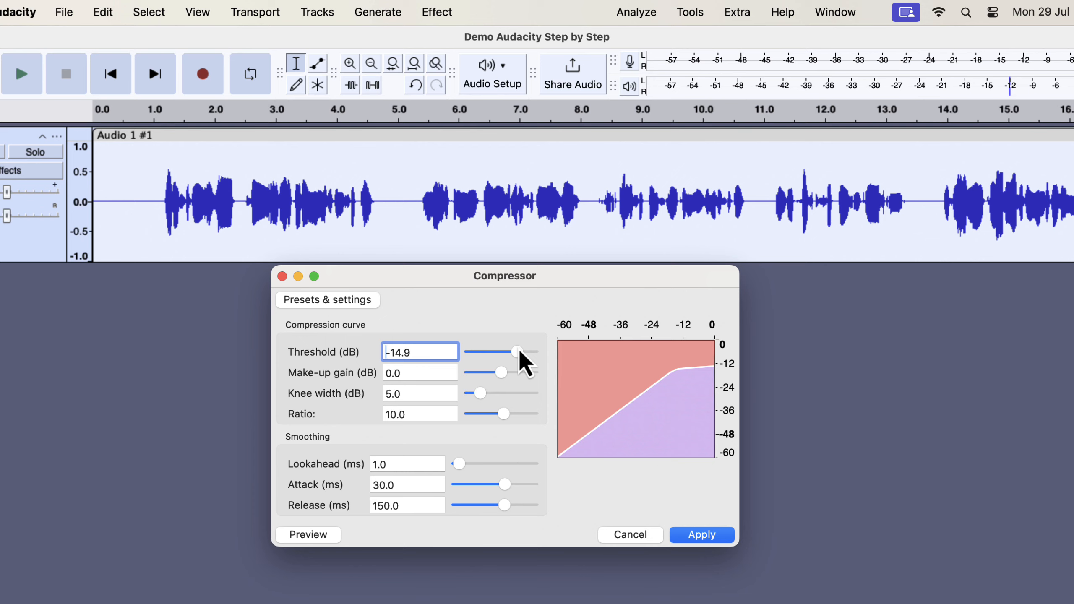
pyautogui.moveTo(505, 417)
pyautogui.mouseDown()
pyautogui.moveTo(525, 419)
pyautogui.moveTo(479, 416)
pyautogui.moveTo(511, 414)
pyautogui.mouseUp()
# Load the Lead Vocals factory preset, fine-tune its ratio around 5.2, and apply the compression to the track.
pyautogui.click(351, 302)
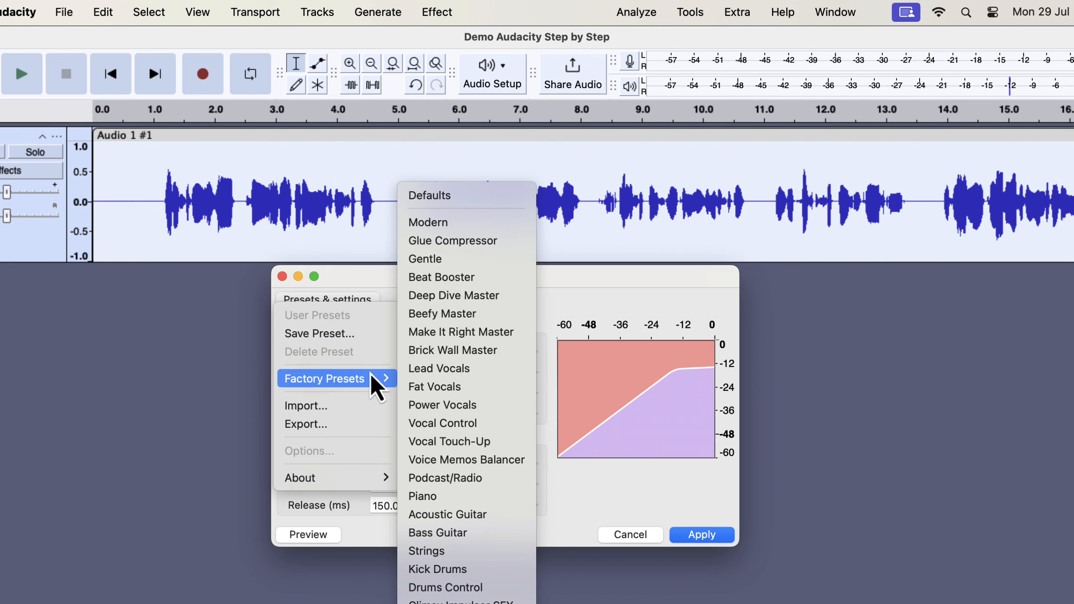
pyautogui.click(505, 372)
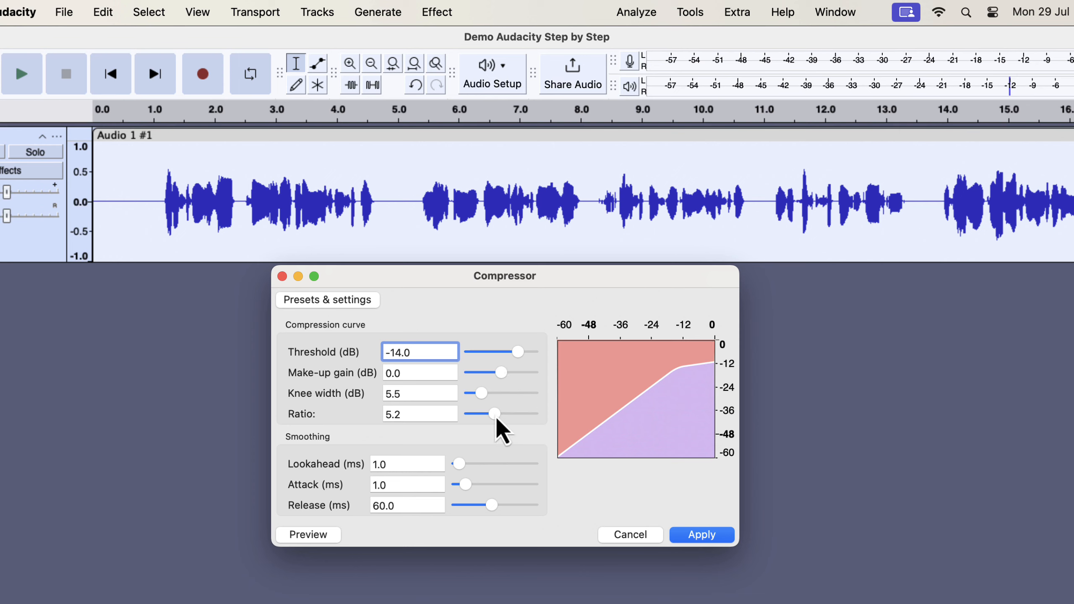
pyautogui.moveTo(496, 417); pyautogui.dragTo(492, 417)
pyautogui.moveTo(492, 416); pyautogui.dragTo(494, 417)
pyautogui.click(700, 534)
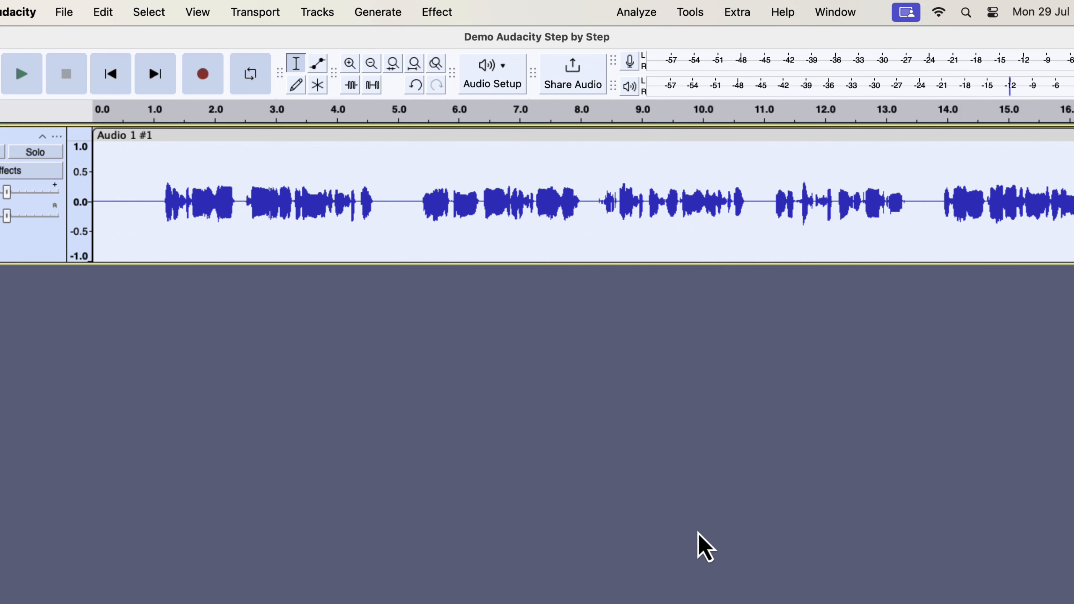
# Normalize the compressed track to a peak amplitude of -3.0 dB with DC offset removal enabled.
pyautogui.click(444, 13)
pyautogui.moveTo(472, 140)
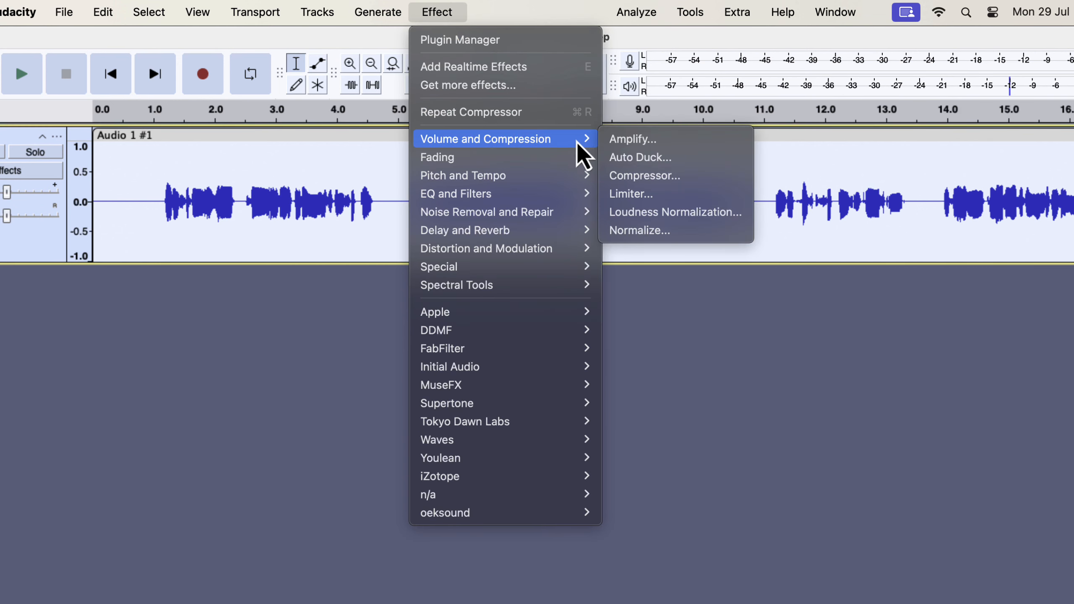
pyautogui.click(636, 232)
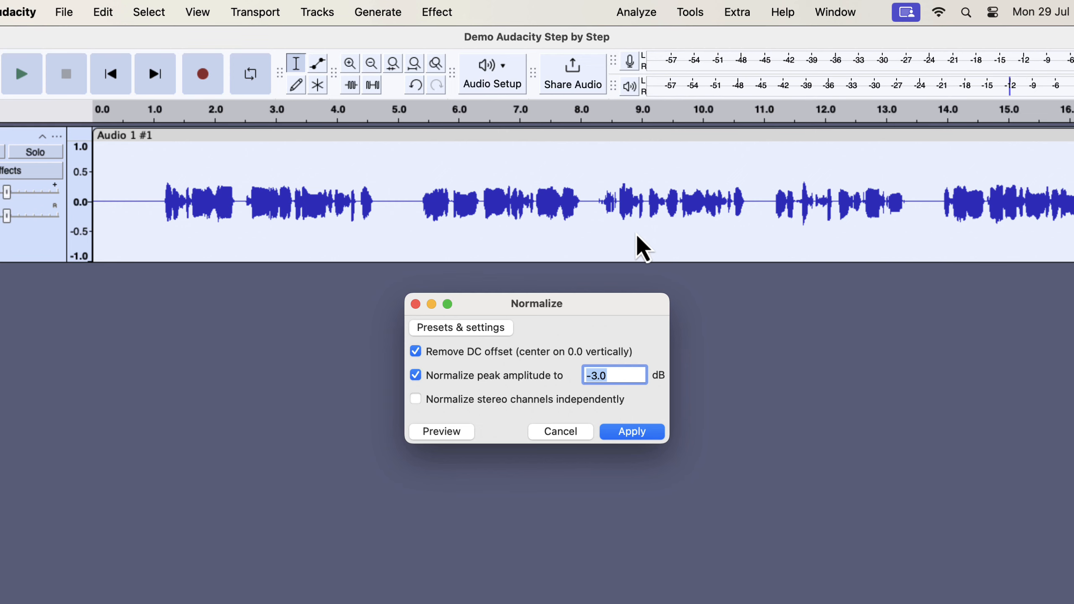
pyautogui.click(643, 436)
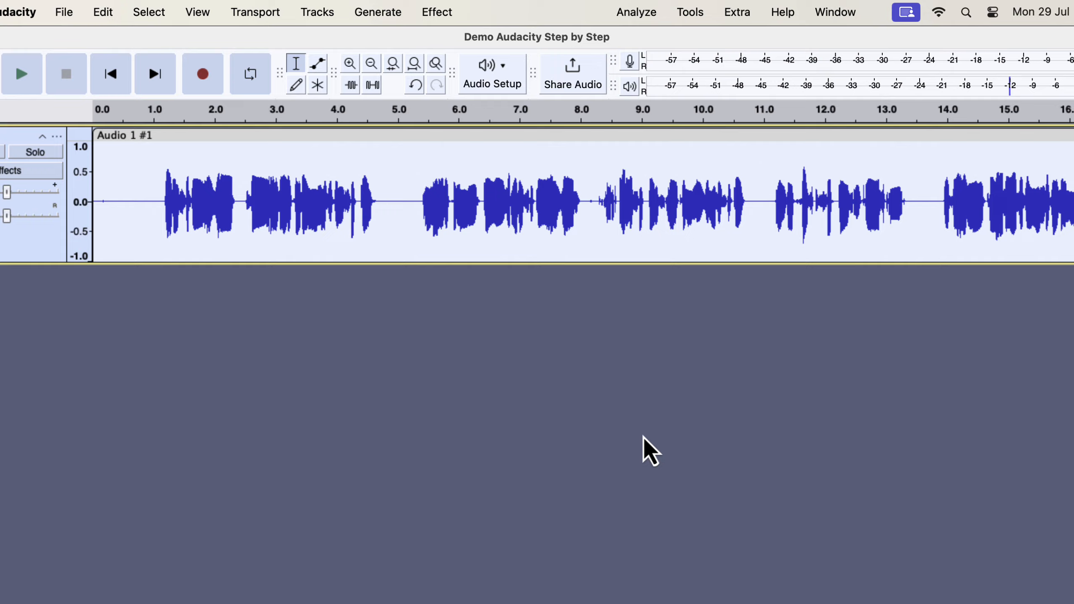
# Play the processed track from just before the first words through to its end to check the sound, and stop playback.
pyautogui.click(144, 188)
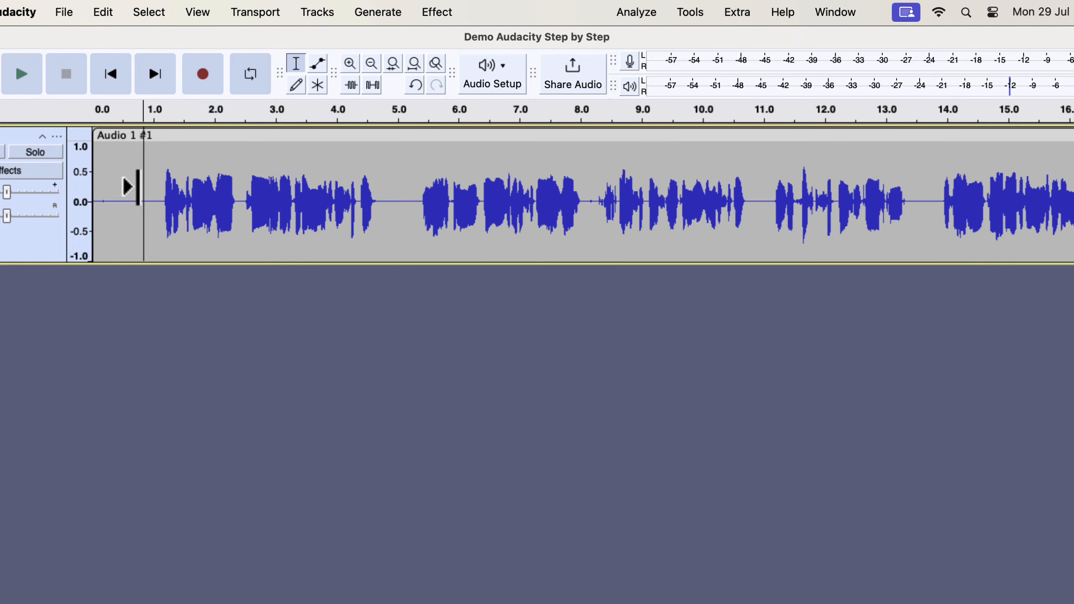
pyautogui.press('space')
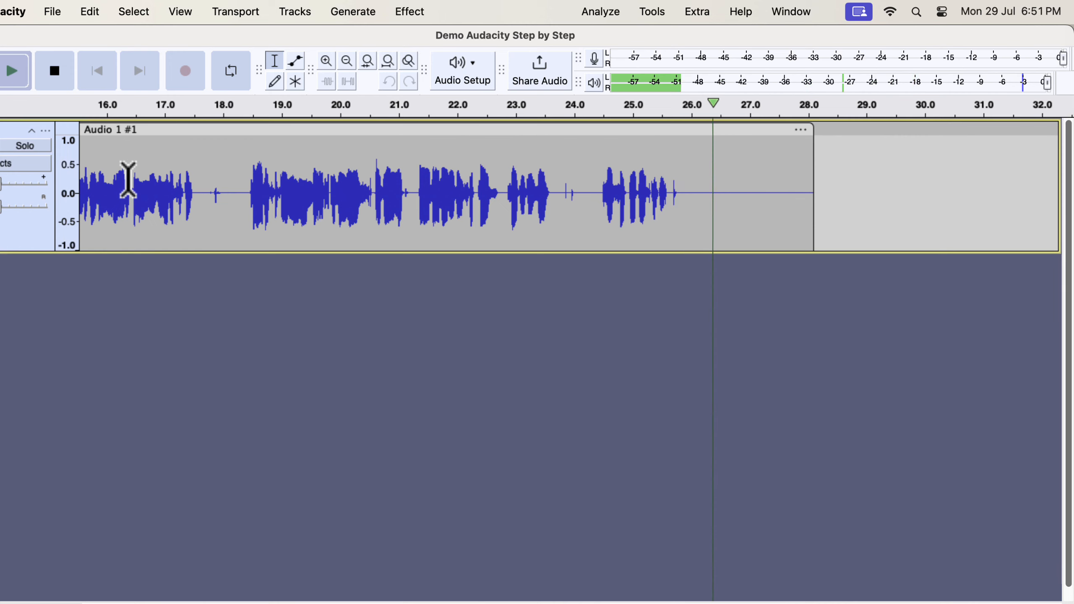
pyautogui.press('space')
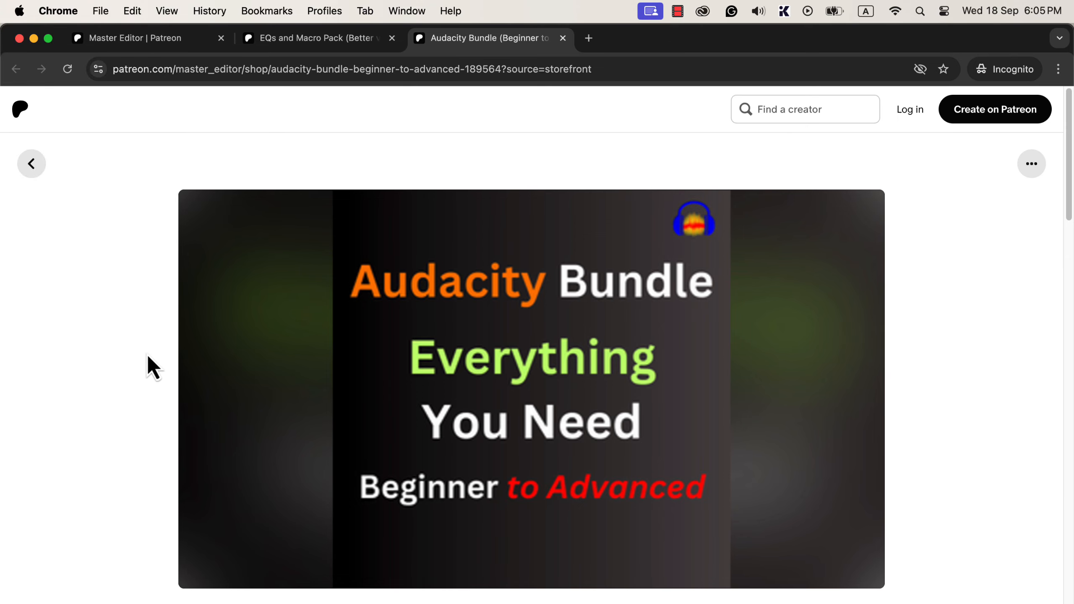
# Switch to Chrome and read the Audacity Bundle's description and list of included courses on its Patreon shop page.
pyautogui.scroll(-5, 147, 356)
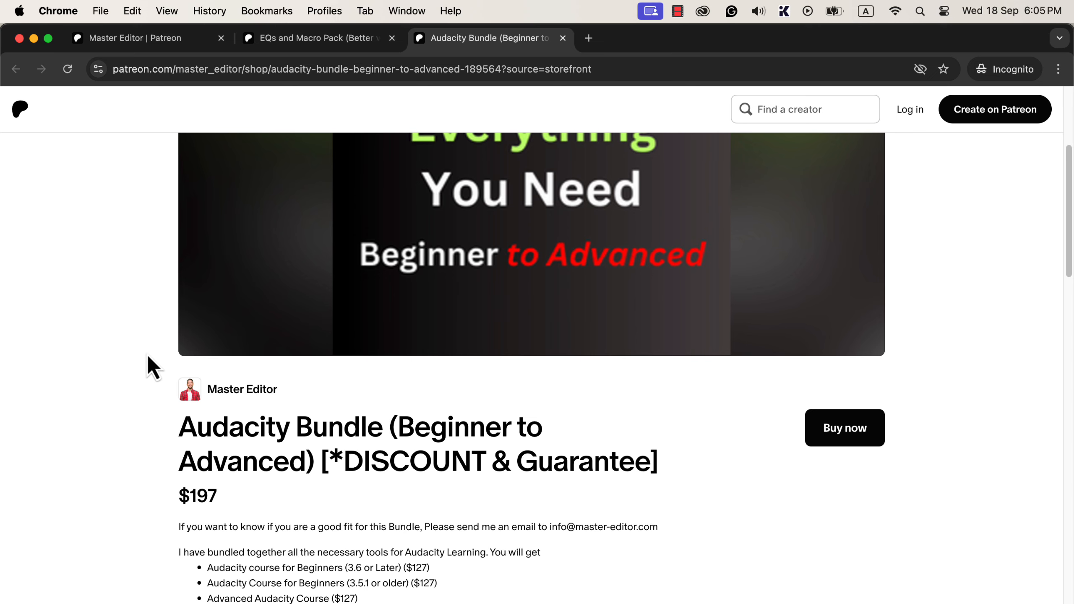
pyautogui.scroll(-5, 148, 356)
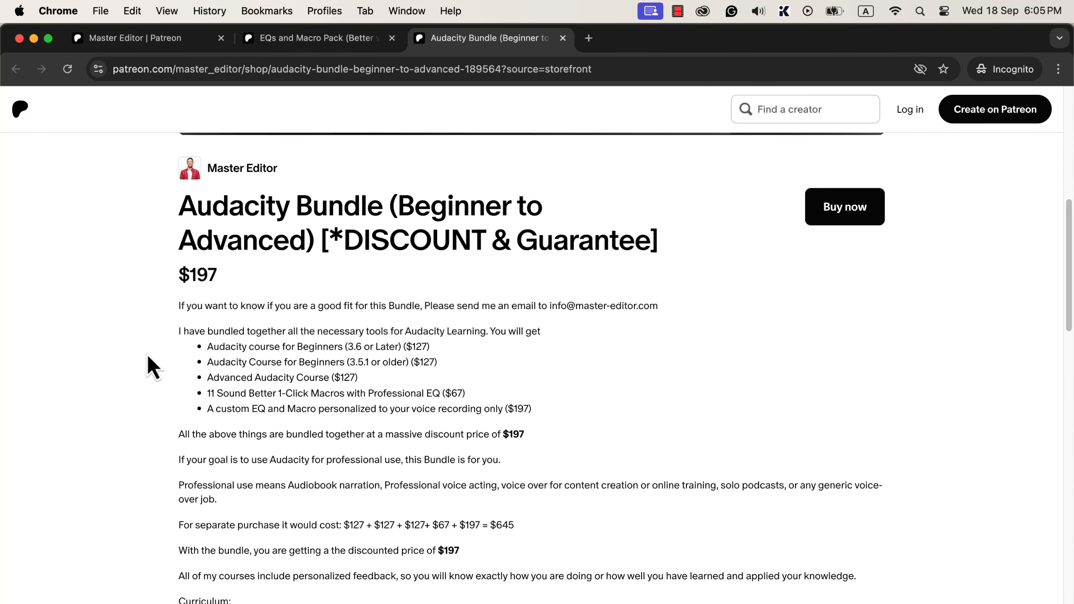